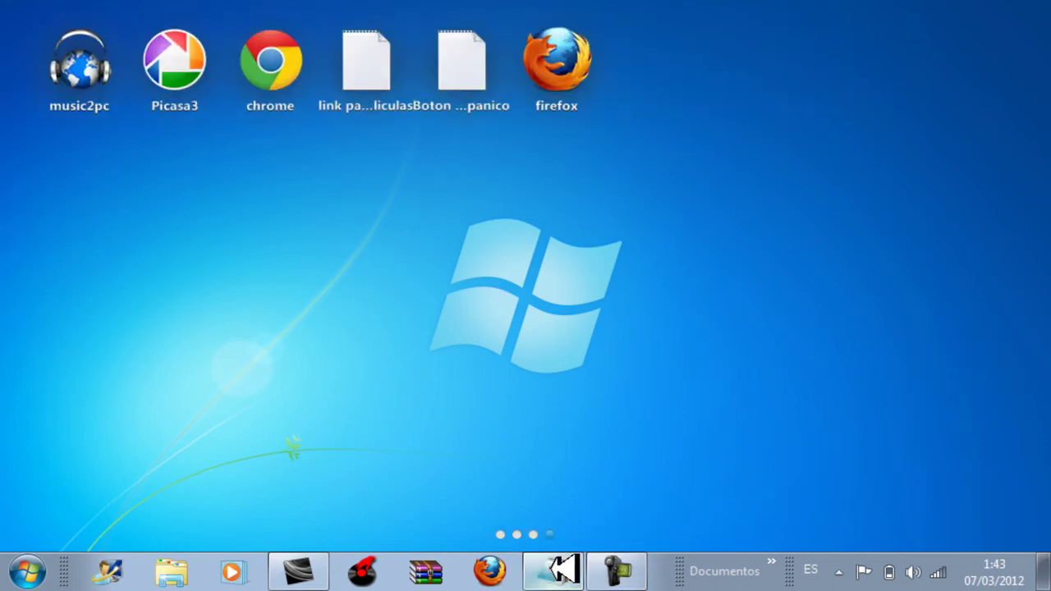
Step: Copy the Panic Button web address from the open text note and minimize the note
{"action": "left_click", "coordinate": [555, 570]}
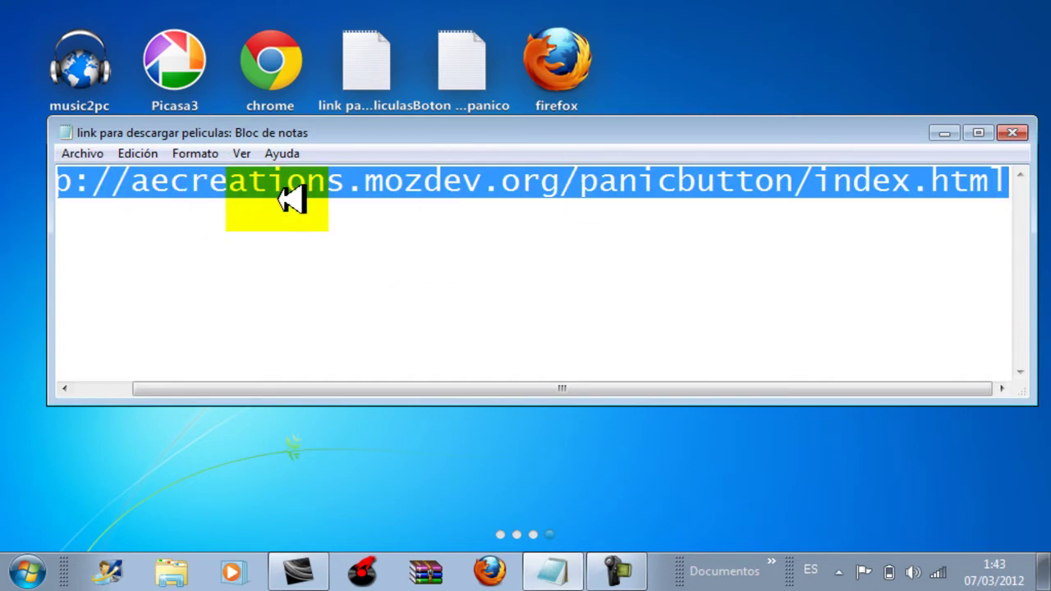
{"action": "right_click", "coordinate": [365, 181]}
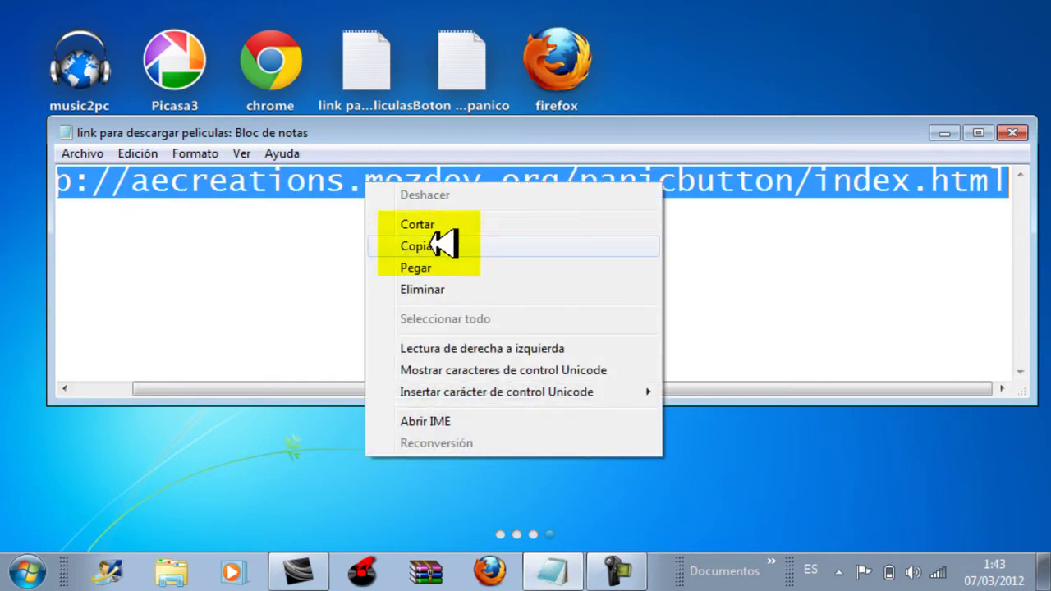
{"action": "left_click", "coordinate": [416, 245]}
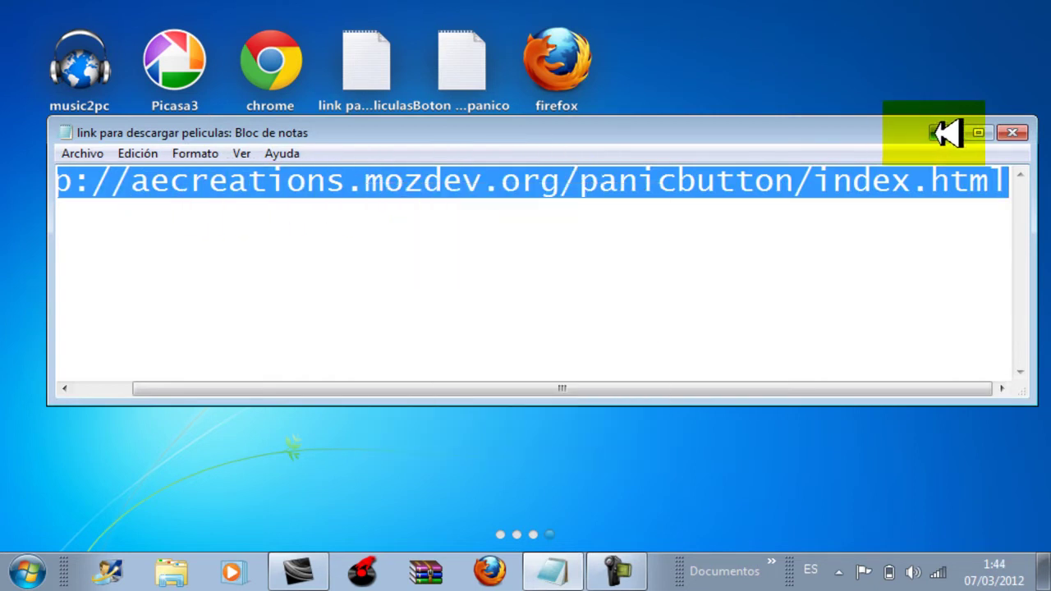
{"action": "left_click", "coordinate": [944, 132]}
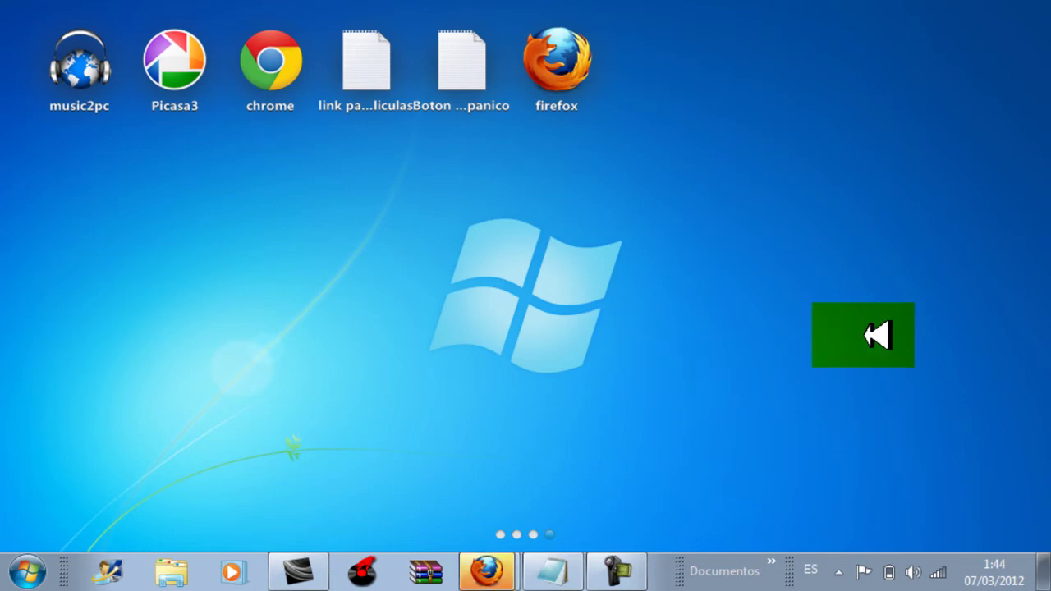
Step: Switch to the second Google window in Firefox and load the copied address aecreations.mozdev.org/panicbutton/index.html
{"action": "mouse_move", "coordinate": [515, 561]}
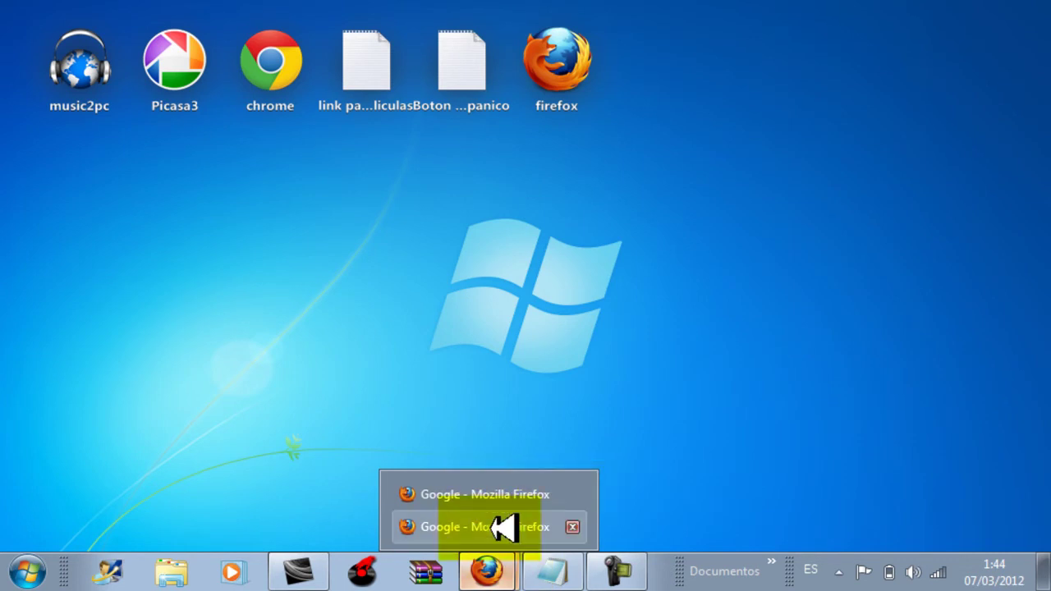
{"action": "left_click", "coordinate": [502, 527]}
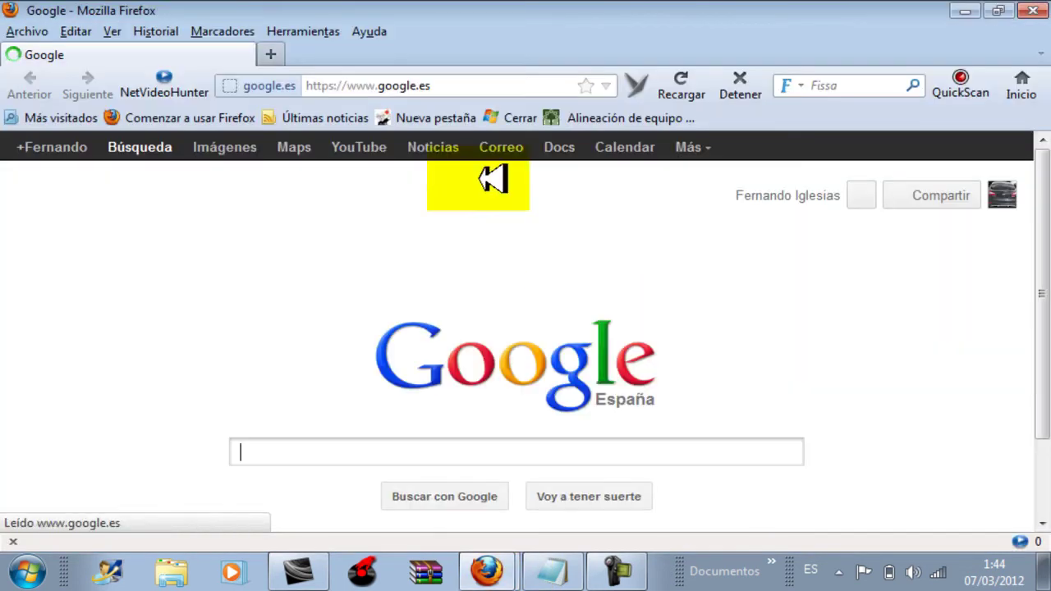
{"action": "left_click_drag", "start_coordinate": [465, 87], "coordinate": [308, 87]}
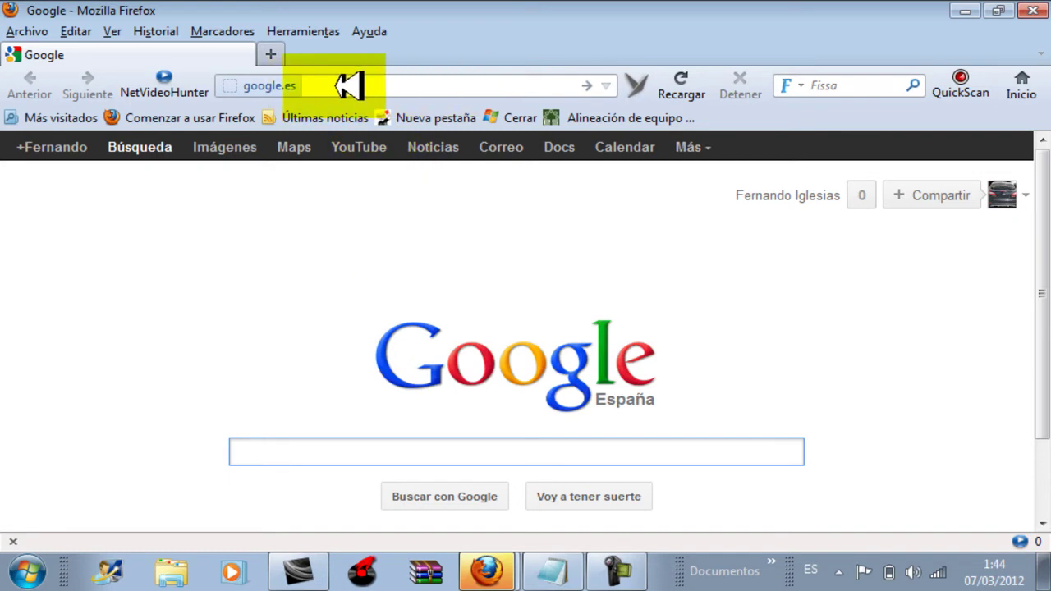
{"action": "right_click", "coordinate": [329, 86]}
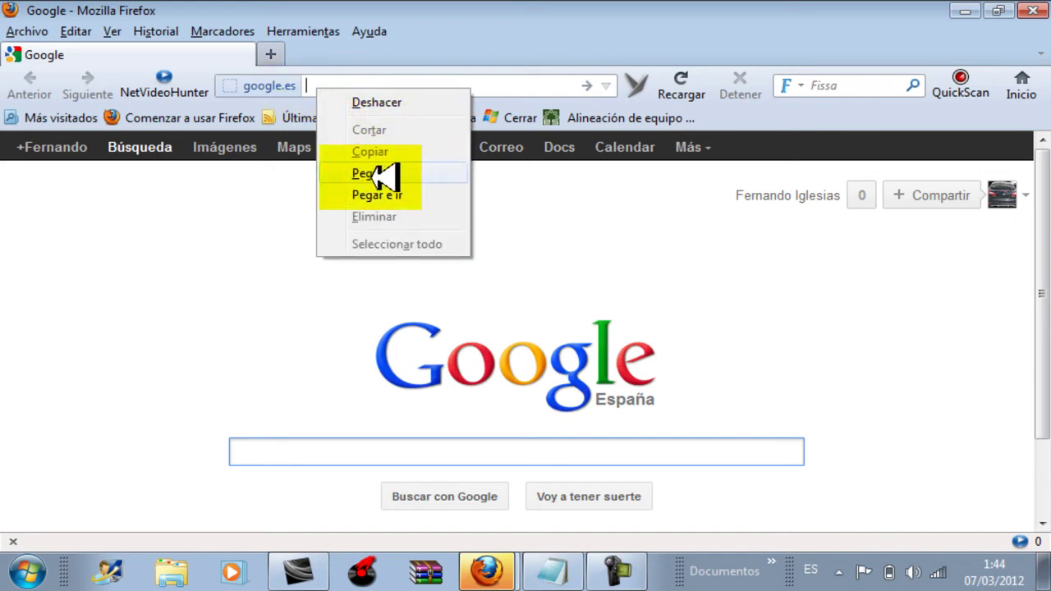
{"action": "left_click", "coordinate": [381, 172]}
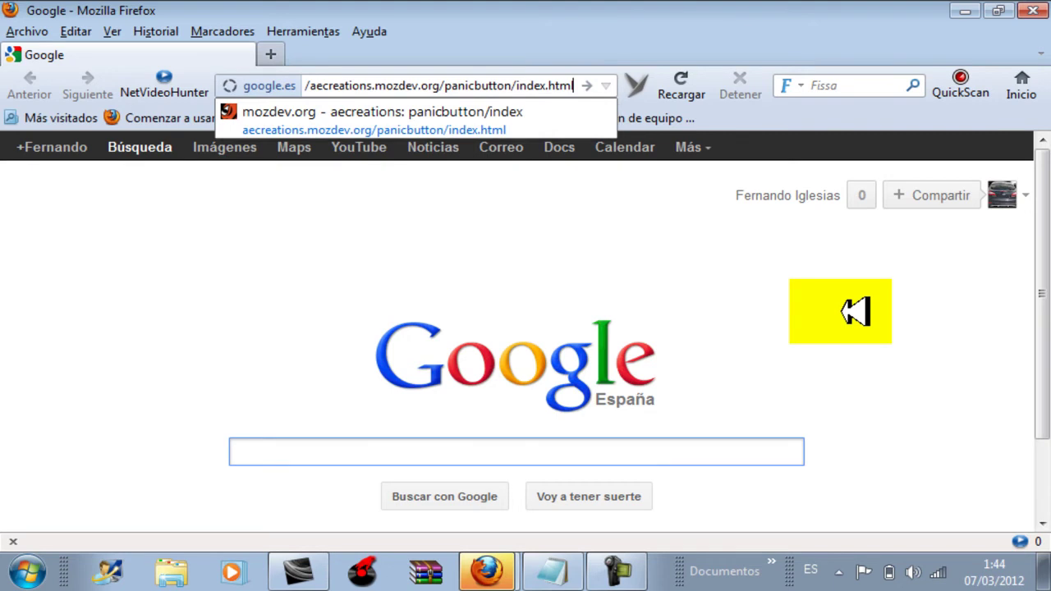
{"action": "key", "text": "Return"}
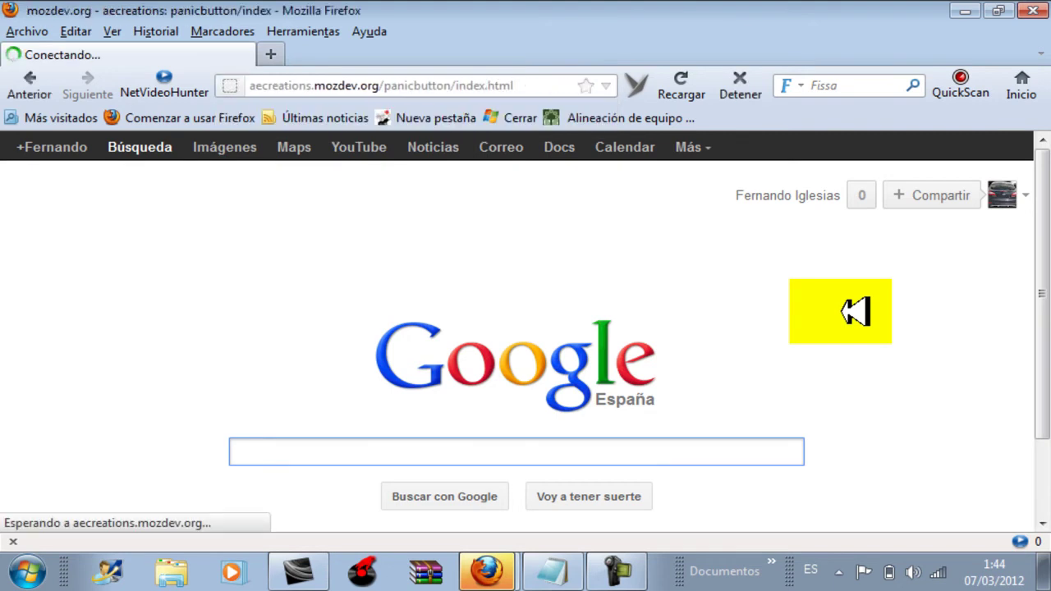
Step: Download and install the Panic Button add-on, allowing the site's request, and restart the browser, dismissing the default-browser question
{"action": "scroll", "coordinate": [669, 410], "scroll_direction": "down", "scroll_amount": 1}
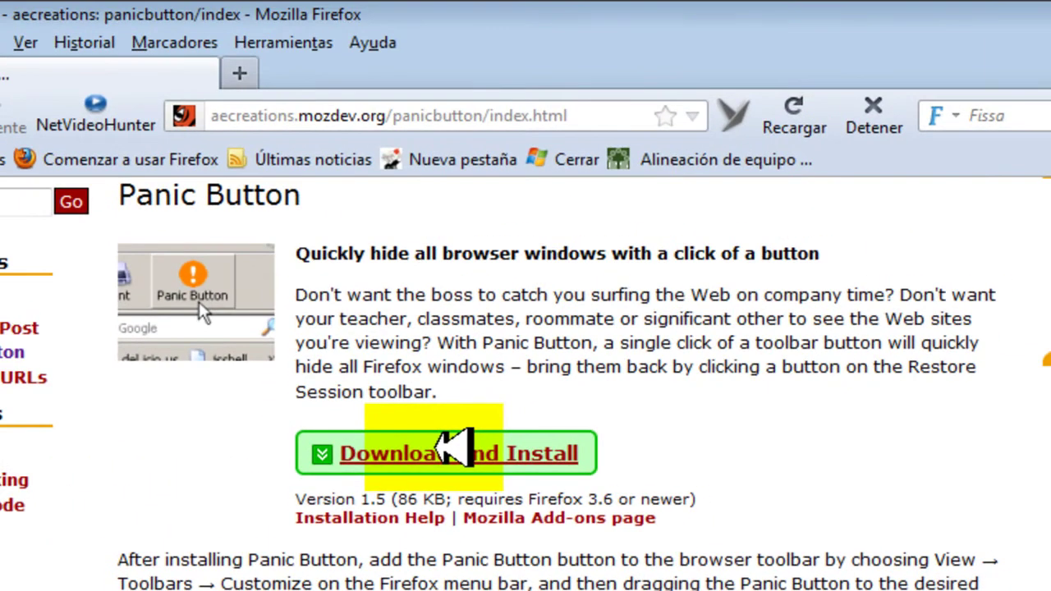
{"action": "left_click", "coordinate": [443, 451]}
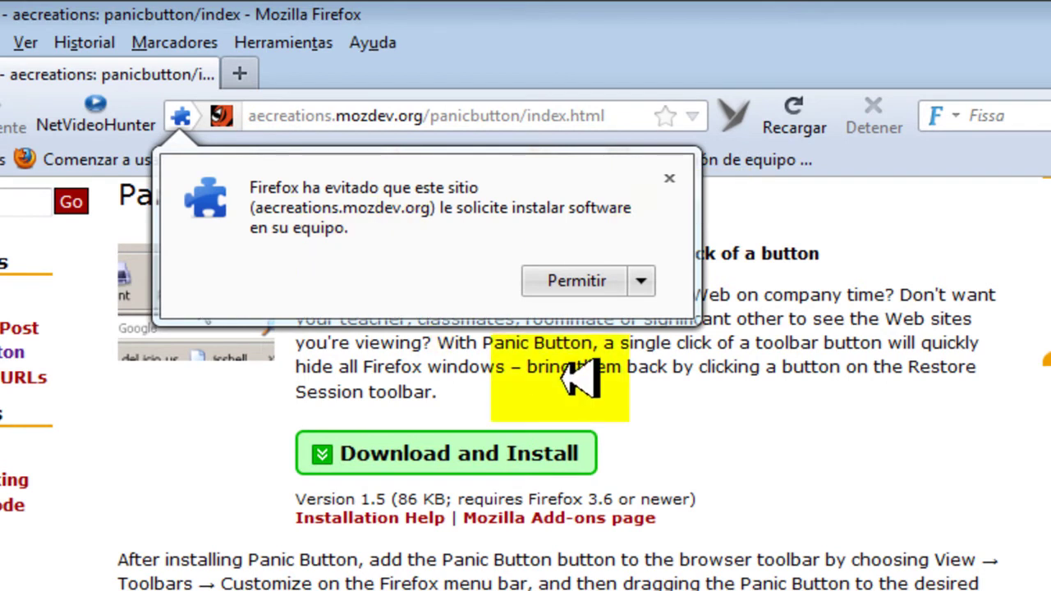
{"action": "left_click", "coordinate": [575, 280]}
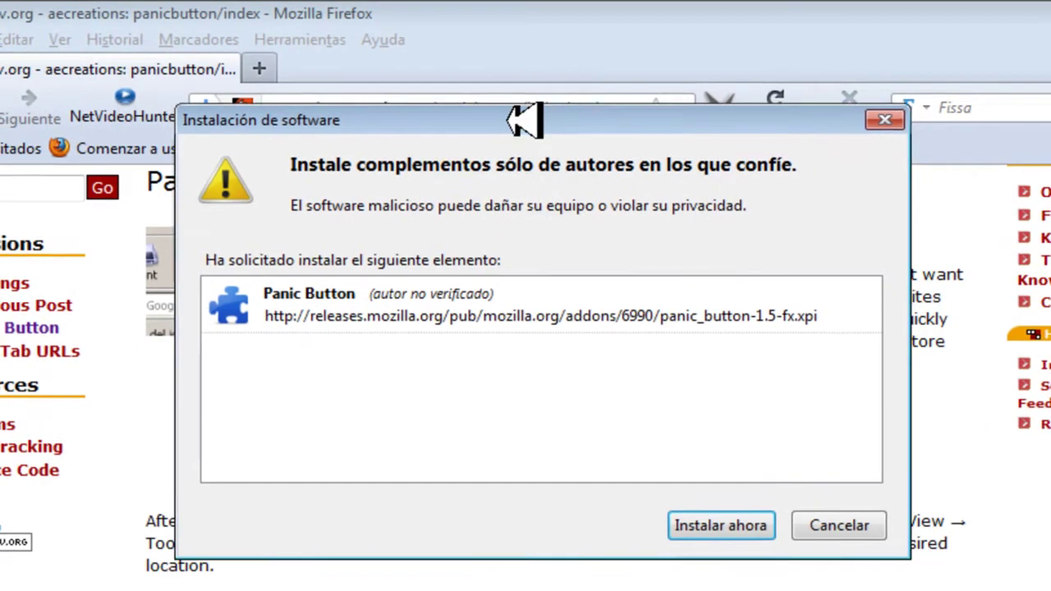
{"action": "left_click_drag", "start_coordinate": [523, 120], "coordinate": [513, 97]}
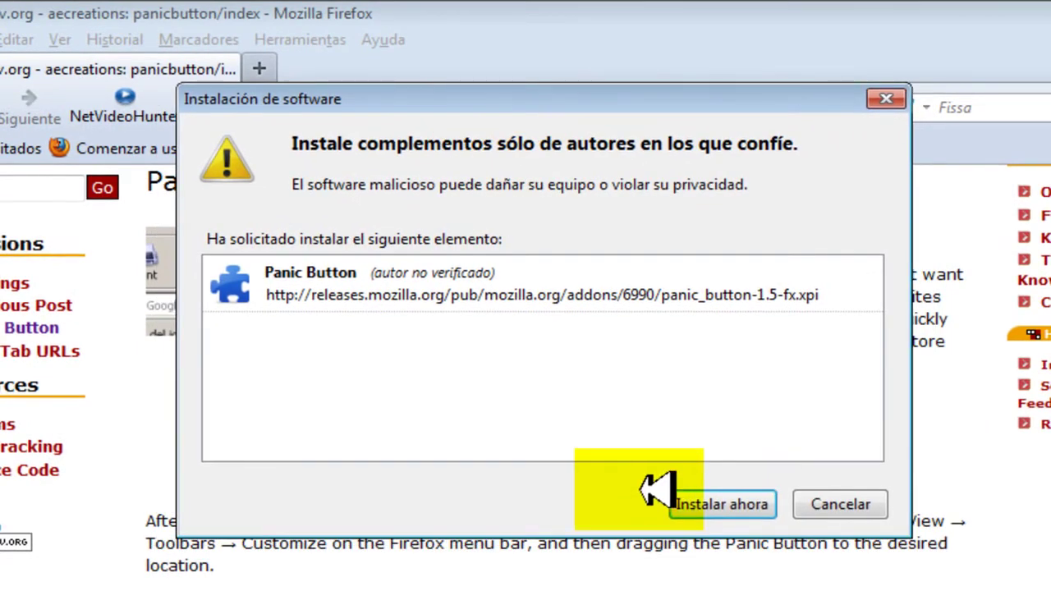
{"action": "left_click", "coordinate": [723, 504]}
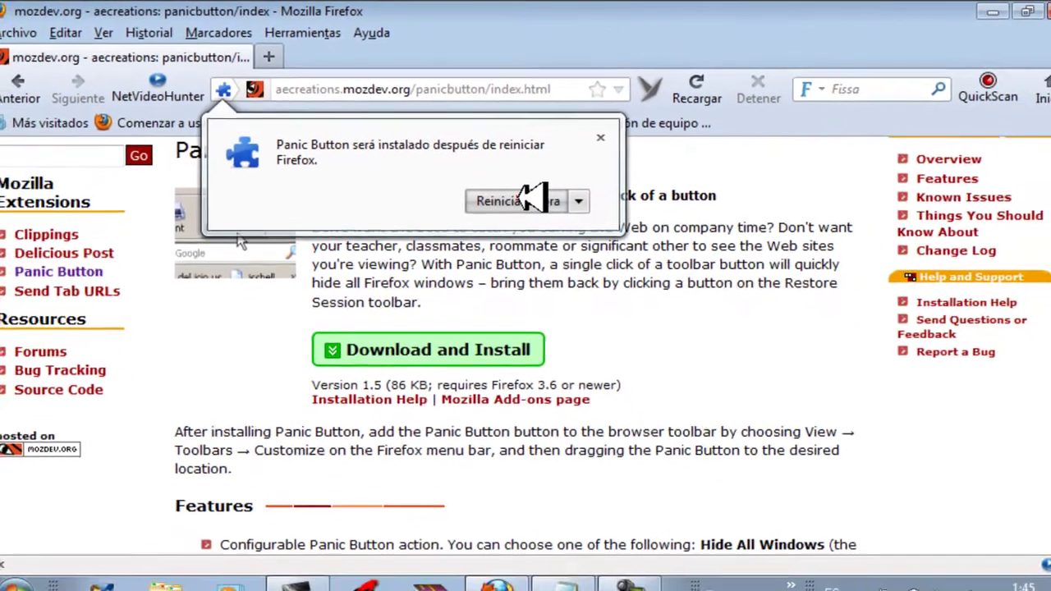
{"action": "left_click", "coordinate": [578, 236]}
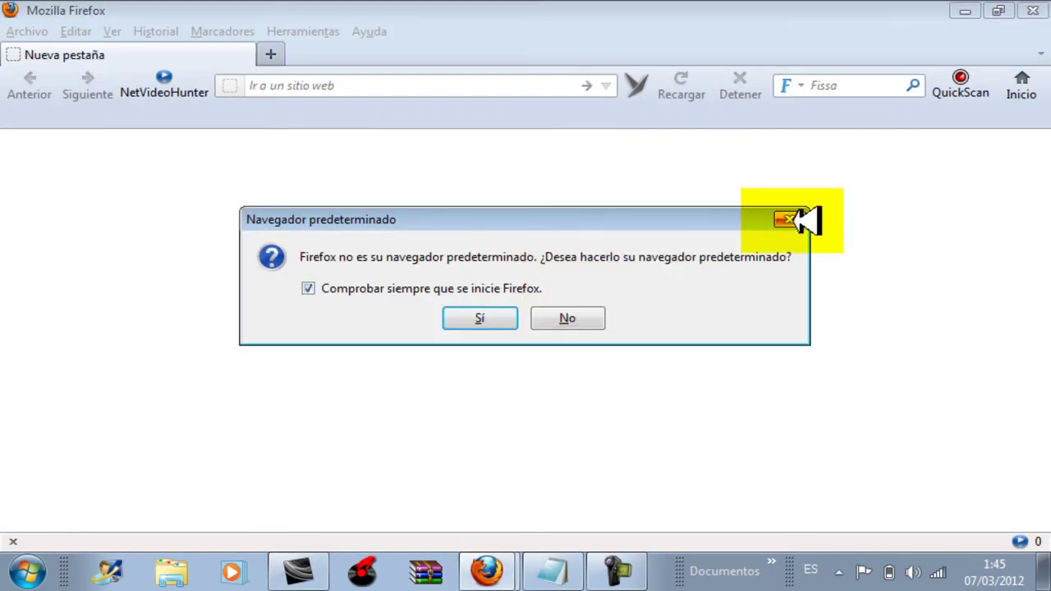
{"action": "left_click", "coordinate": [792, 220]}
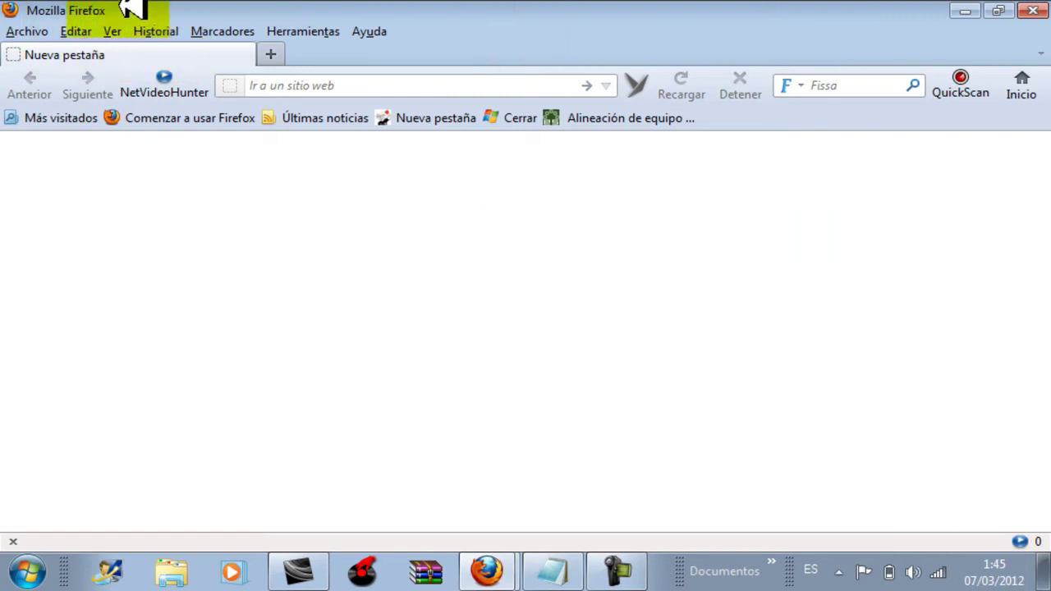
Step: Customize the navigation toolbar by adding the Botón de Pánico item between QuickScan and Inicio
{"action": "left_click", "coordinate": [115, 31]}
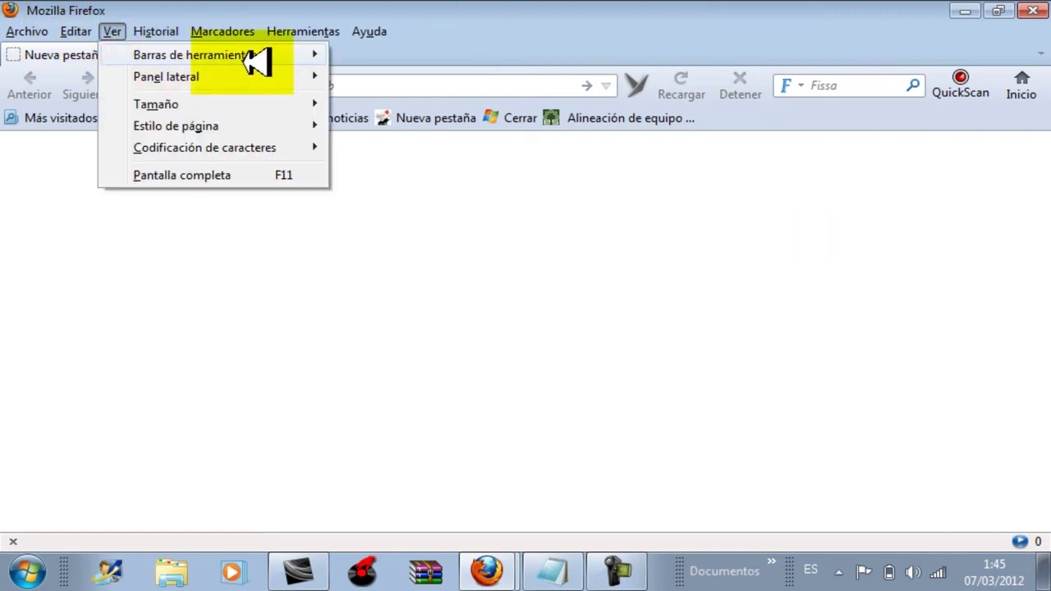
{"action": "mouse_move", "coordinate": [176, 60]}
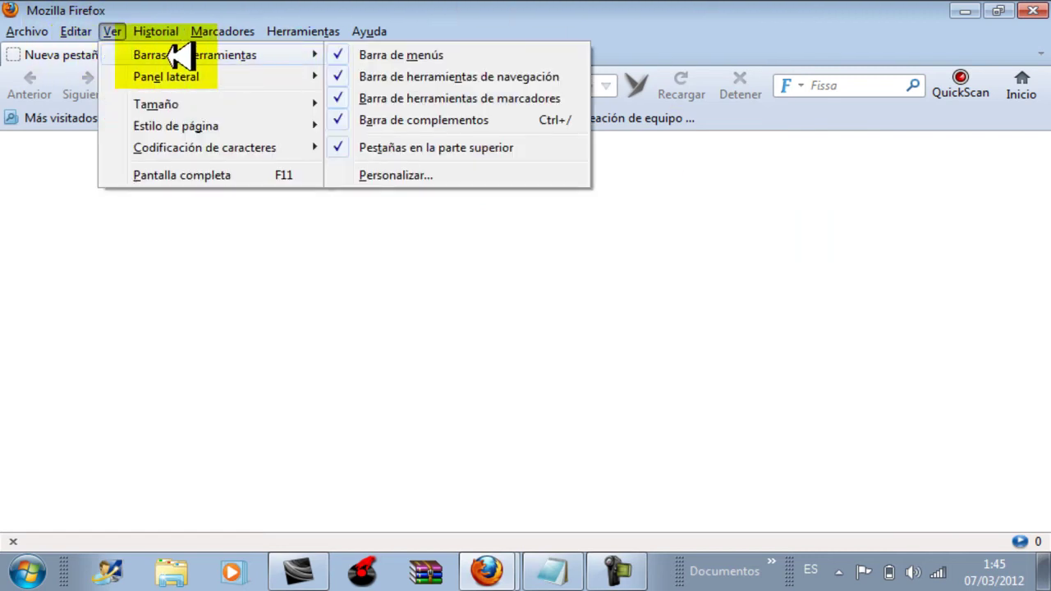
{"action": "left_click", "coordinate": [415, 175]}
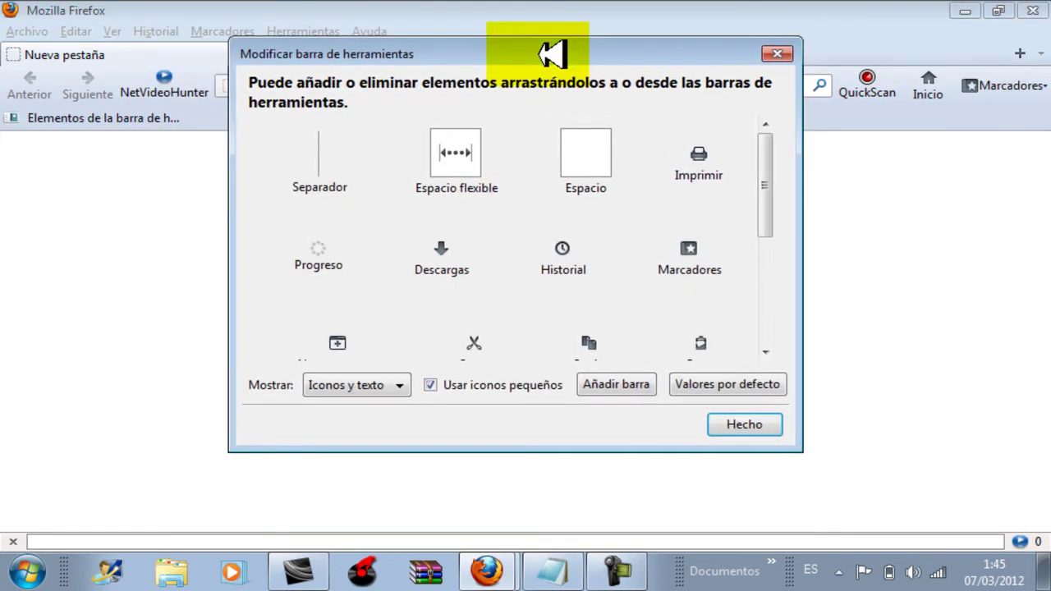
{"action": "left_click_drag", "start_coordinate": [776, 189], "coordinate": [776, 279]}
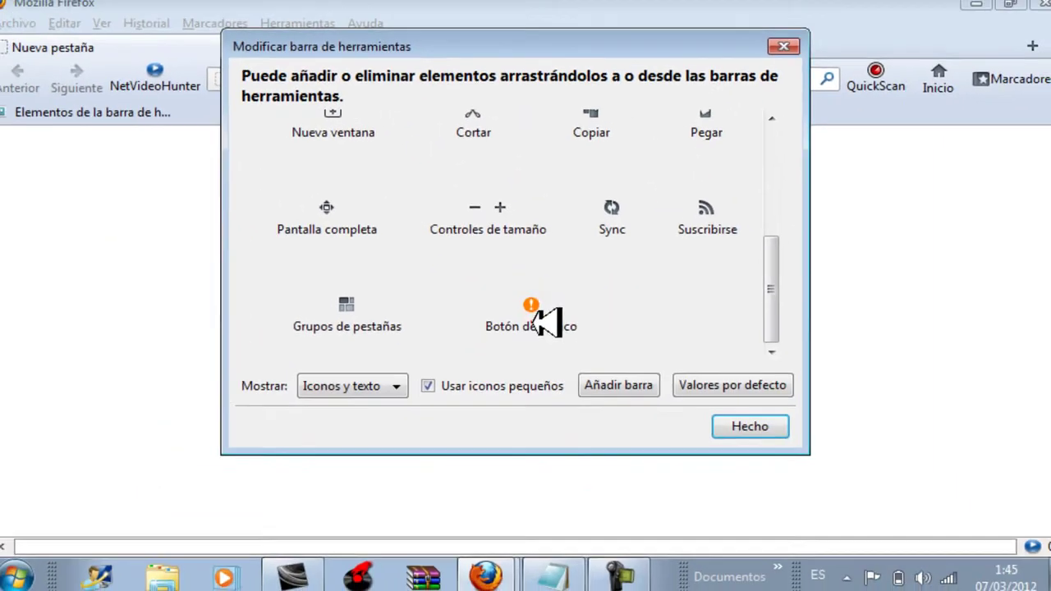
{"action": "left_click_drag", "start_coordinate": [571, 324], "coordinate": [997, 229]}
{"action": "mouse_move", "coordinate": [768, 285]}
{"action": "left_mouse_down"}
{"action": "mouse_move", "coordinate": [872, 192]}
{"action": "mouse_move", "coordinate": [905, 148]}
{"action": "mouse_move", "coordinate": [914, 90]}
{"action": "mouse_move", "coordinate": [936, 91]}
{"action": "mouse_move", "coordinate": [944, 105]}
{"action": "left_mouse_up"}
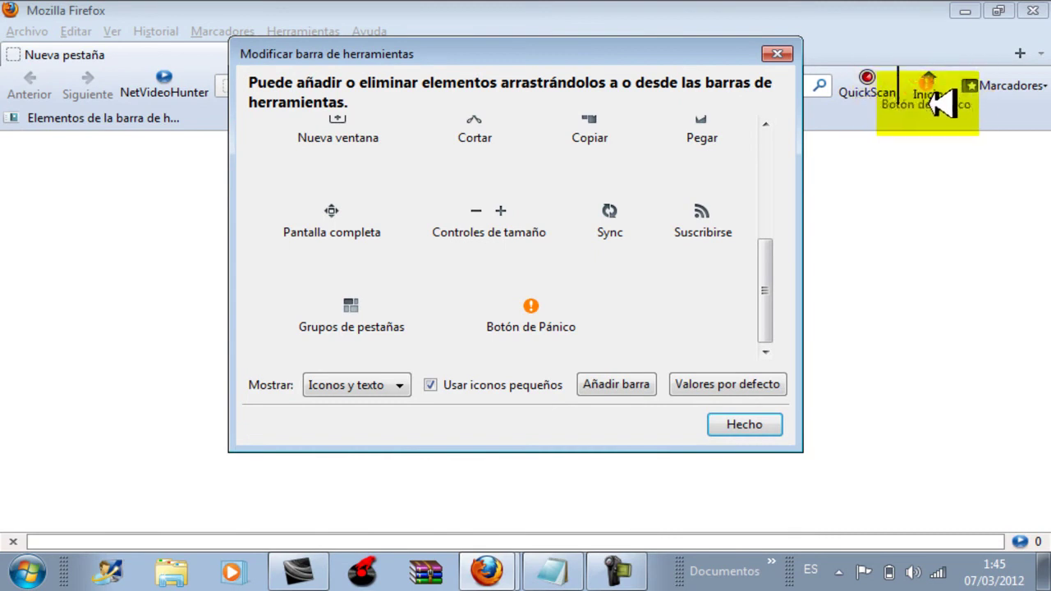
{"action": "left_click", "coordinate": [743, 425]}
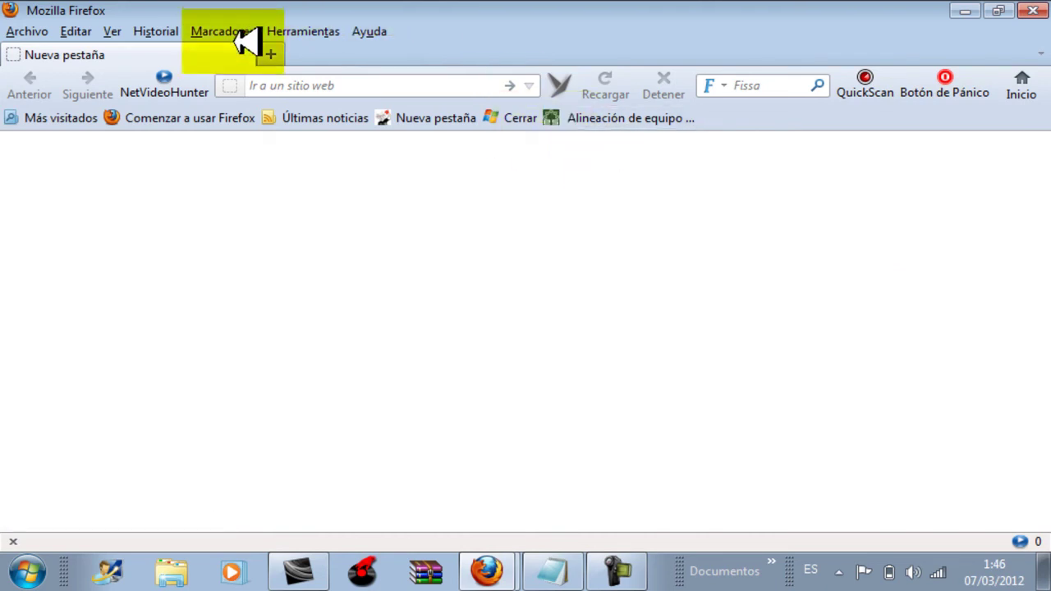
Step: Open the options of the Panic Button extension from the add-ons manager
{"action": "left_click", "coordinate": [325, 31]}
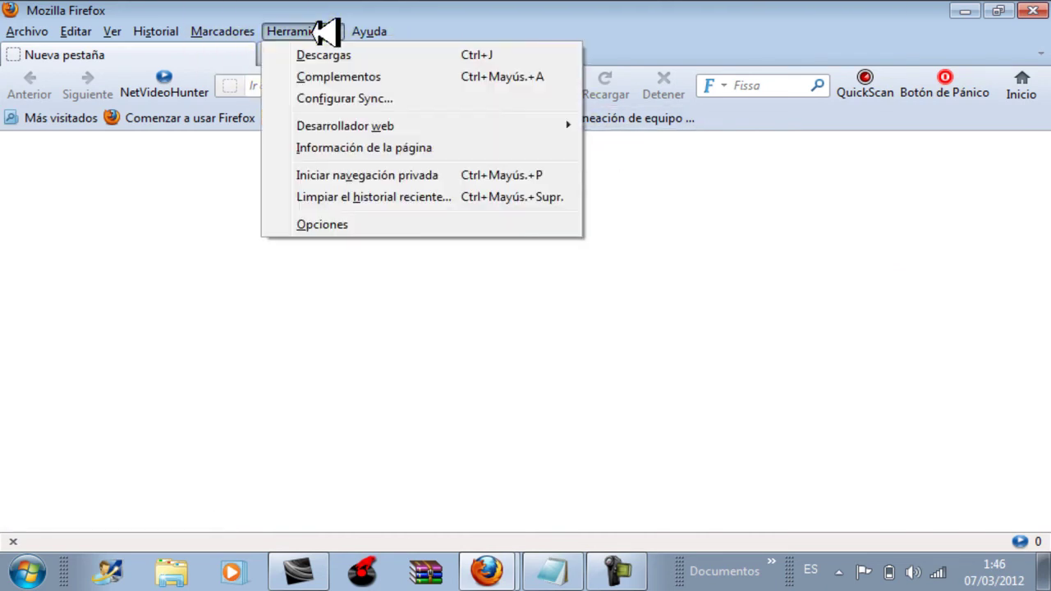
{"action": "left_click", "coordinate": [335, 75]}
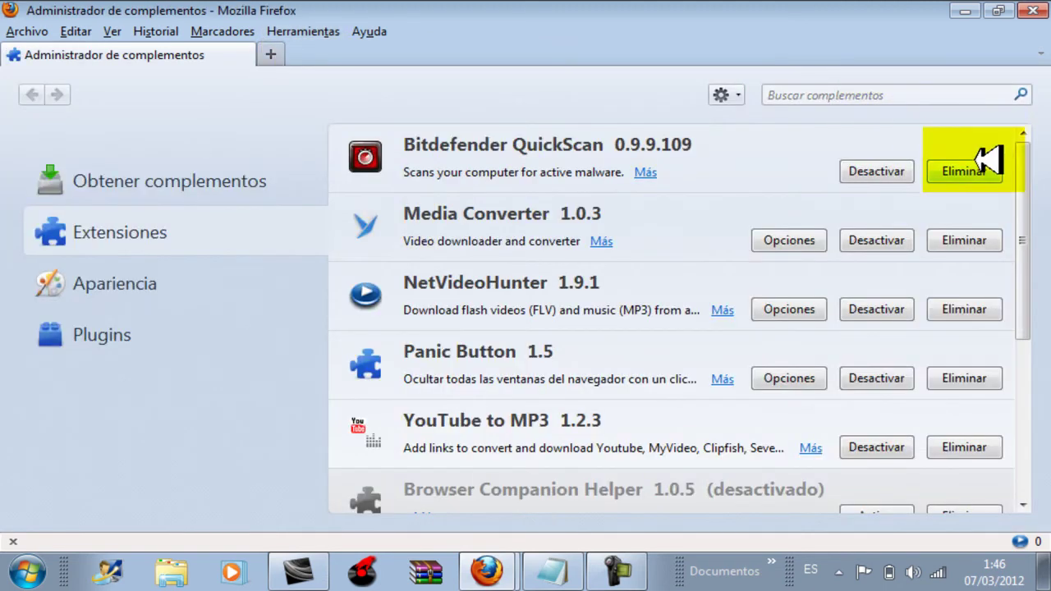
{"action": "left_click_drag", "start_coordinate": [1025, 188], "coordinate": [1036, 215]}
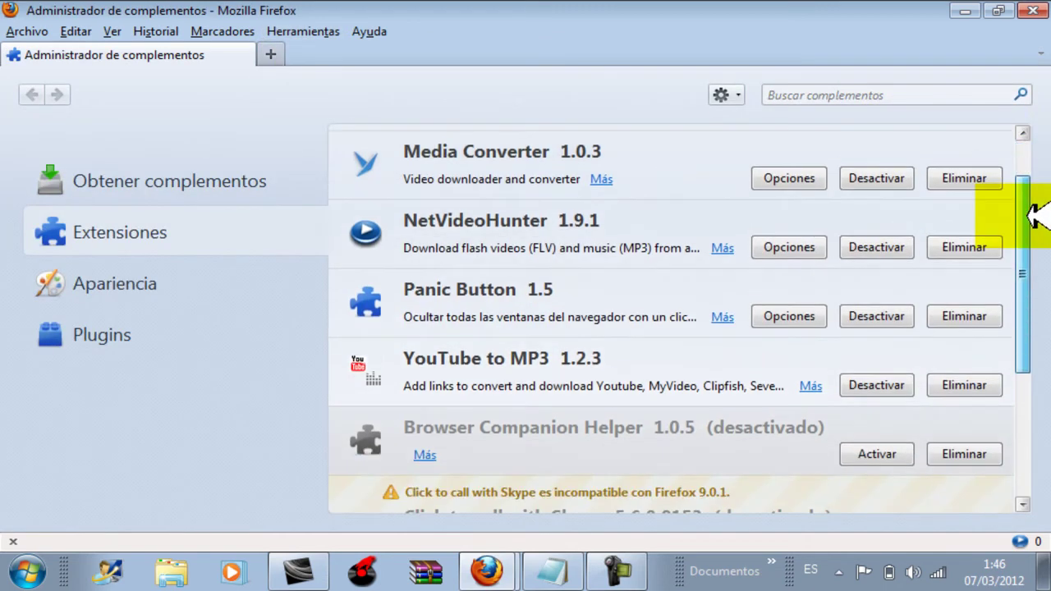
{"action": "left_click", "coordinate": [788, 316]}
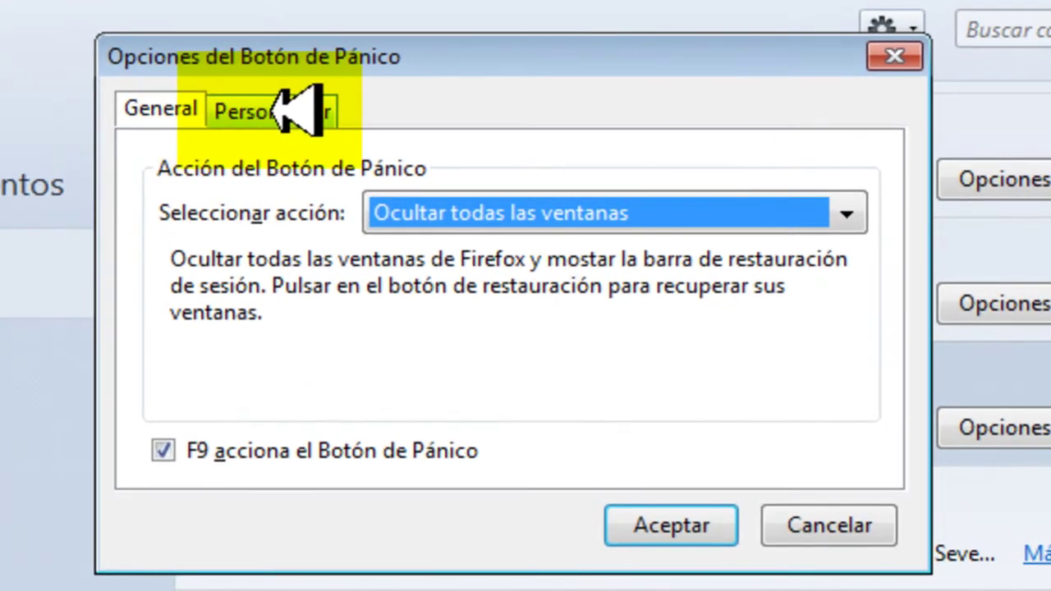
Step: Review the button icons and the display choices for the session restore toolbar, keeping Iconos y Texto
{"action": "left_click", "coordinate": [300, 110]}
{"action": "left_click_drag", "start_coordinate": [220, 267], "coordinate": [222, 231]}
{"action": "left_click", "coordinate": [809, 267]}
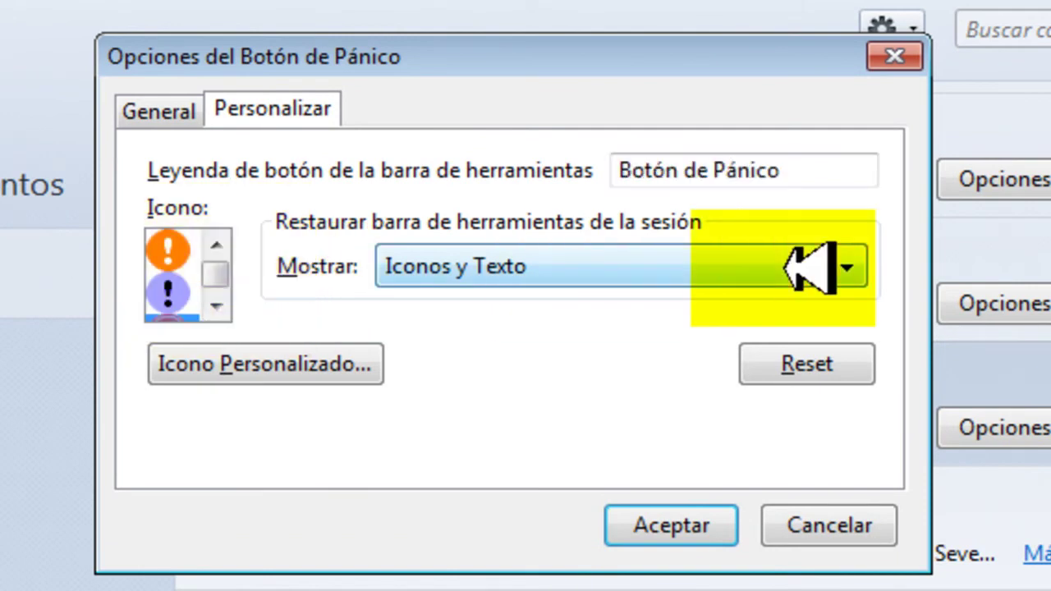
{"action": "left_click", "coordinate": [846, 268]}
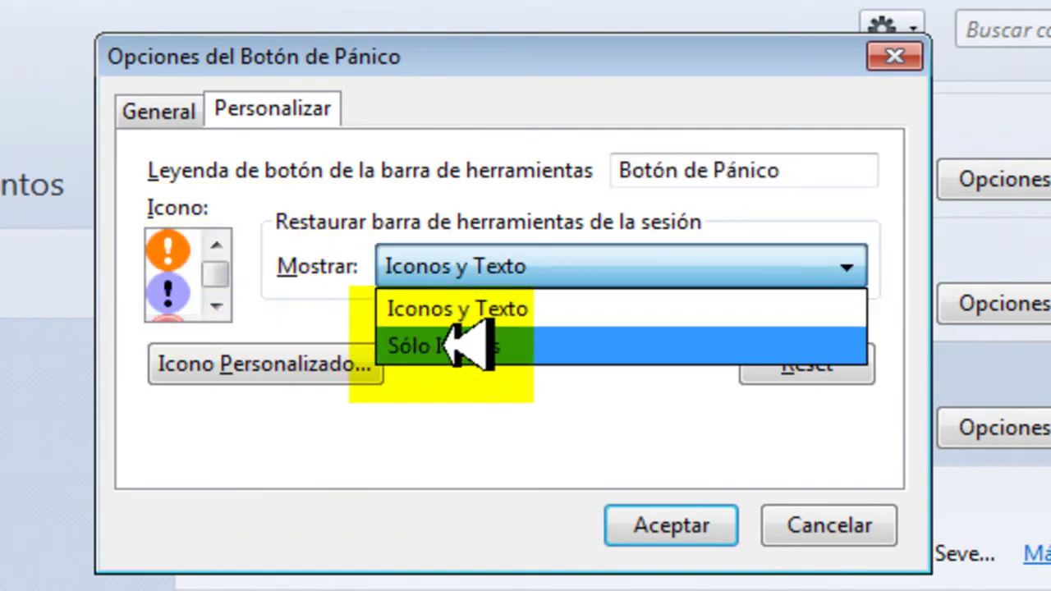
{"action": "left_click", "coordinate": [549, 310]}
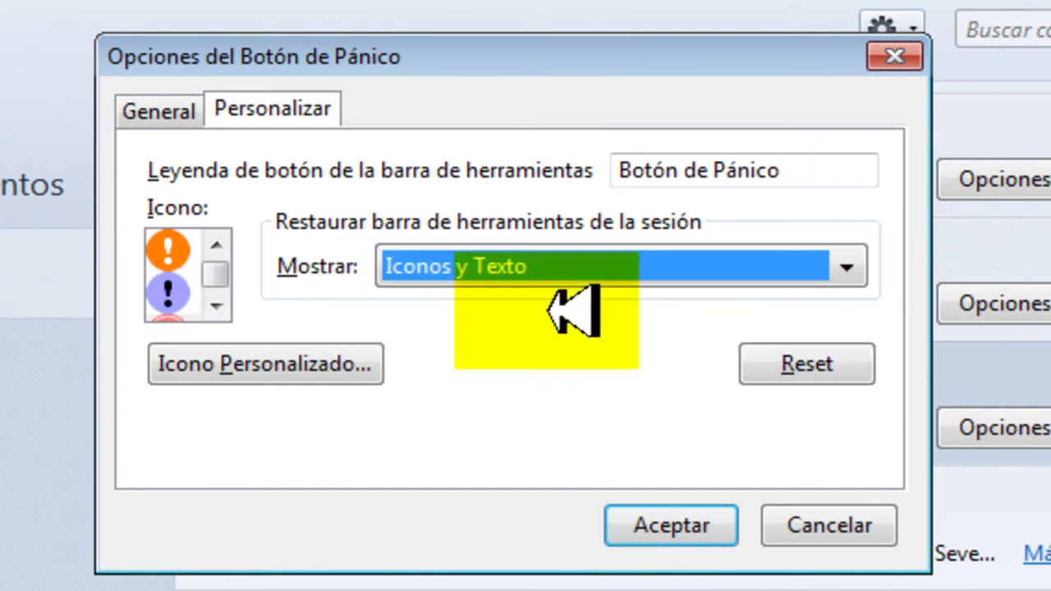
Step: Review the panic button actions, choose Ocultar todas las ventanas, accept the options, and minimize the add-ons manager window
{"action": "left_click", "coordinate": [156, 109]}
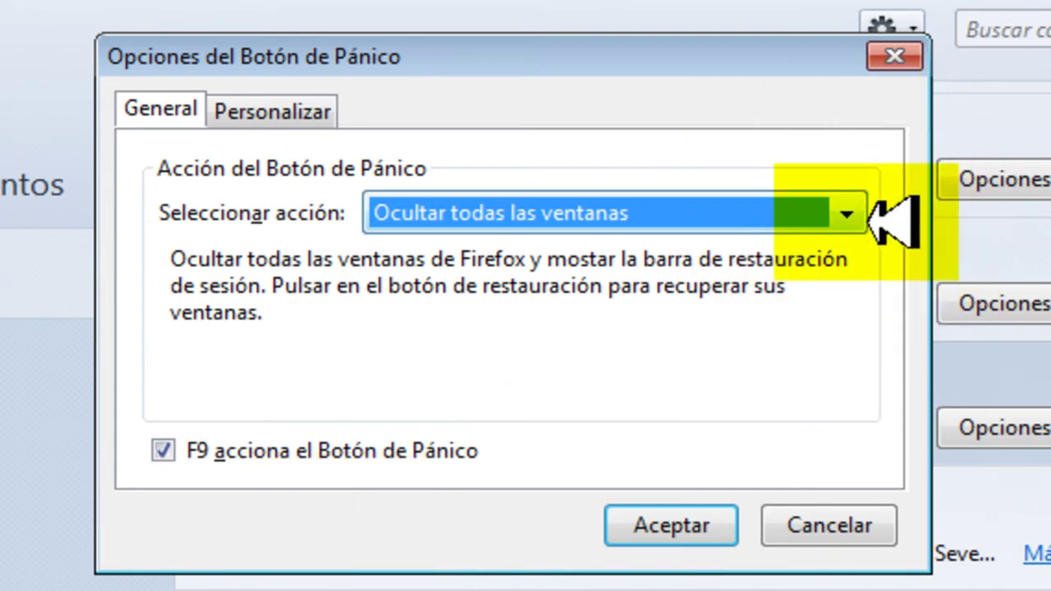
{"action": "left_click", "coordinate": [850, 215]}
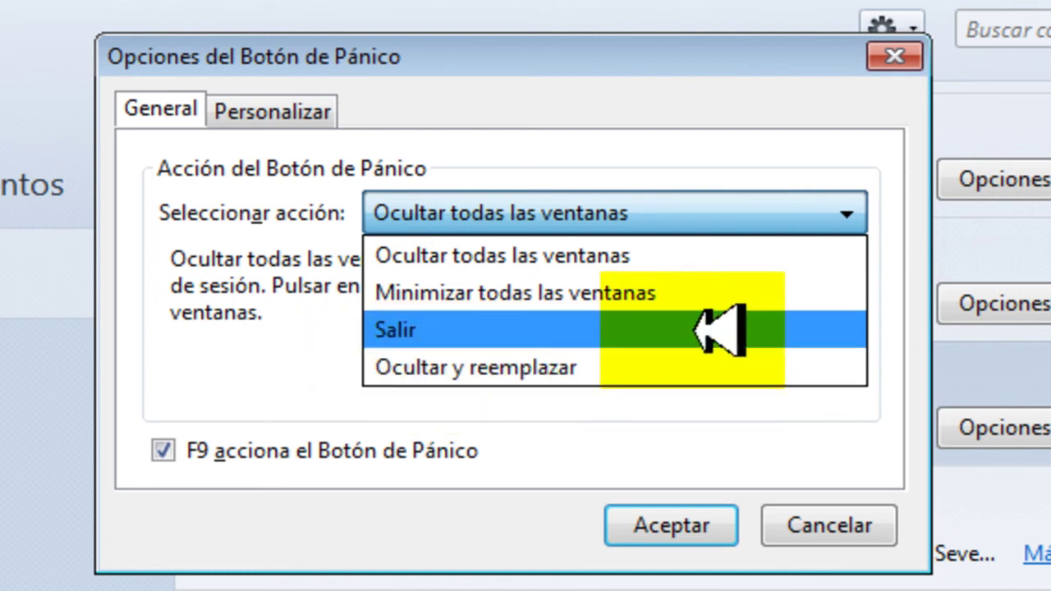
{"action": "left_click", "coordinate": [567, 256]}
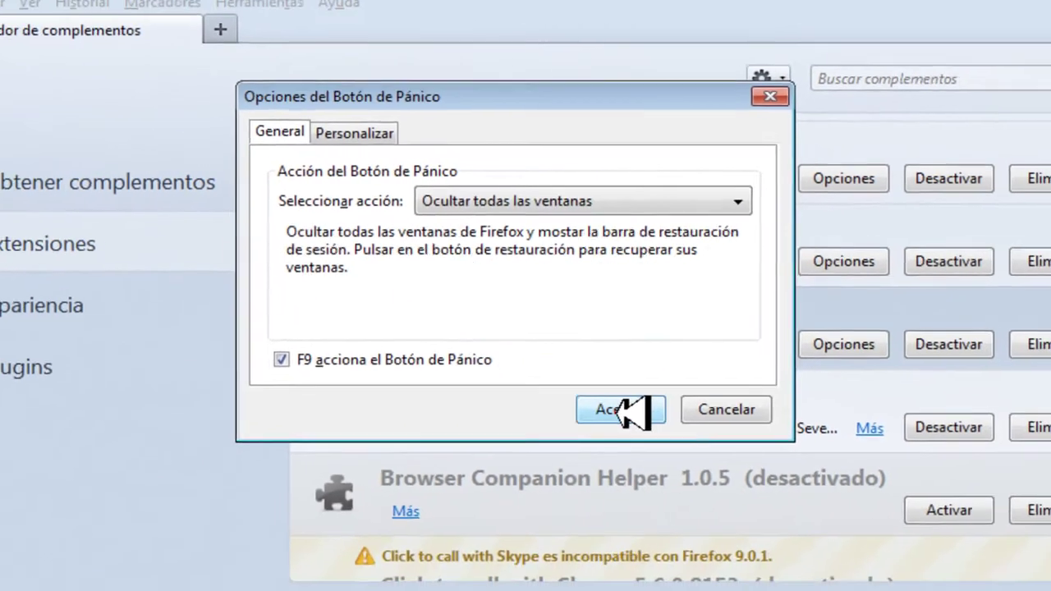
{"action": "left_click", "coordinate": [669, 494]}
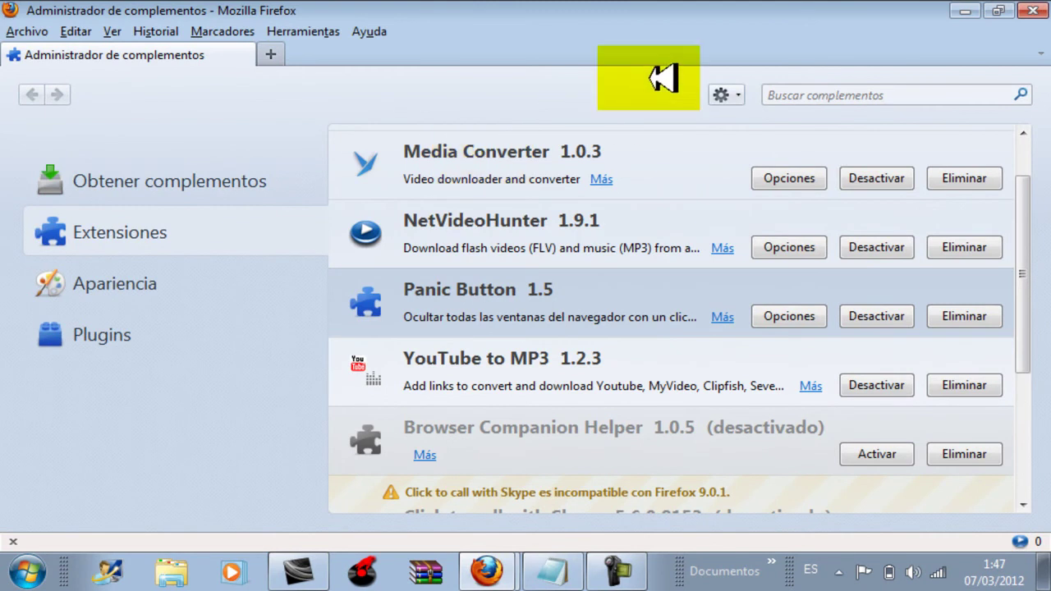
{"action": "left_click", "coordinate": [965, 10]}
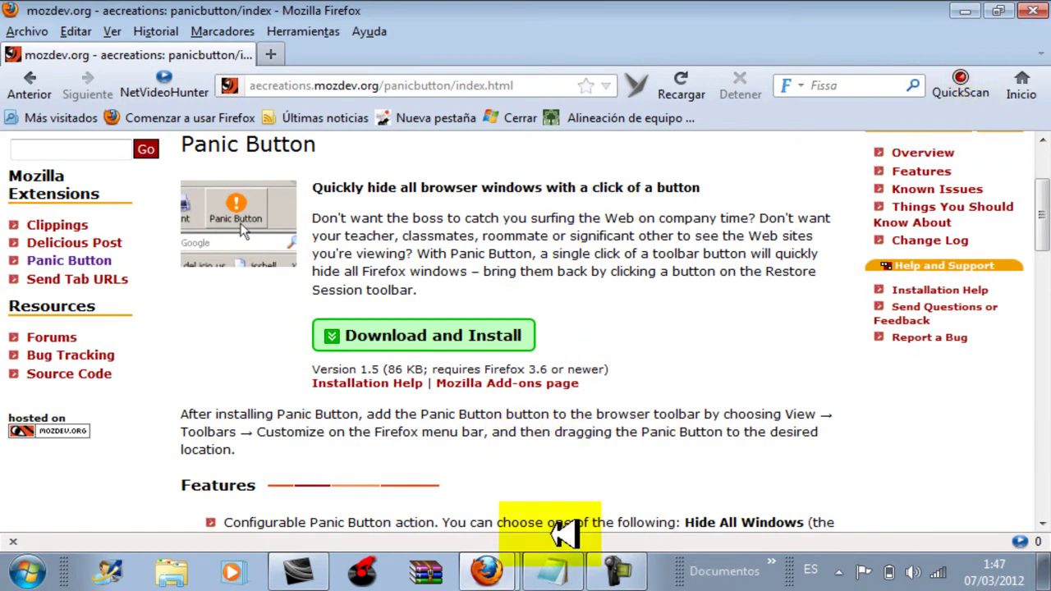
Step: Switch from the Panic Button web page back to the minimized add-ons manager window
{"action": "left_click", "coordinate": [487, 570]}
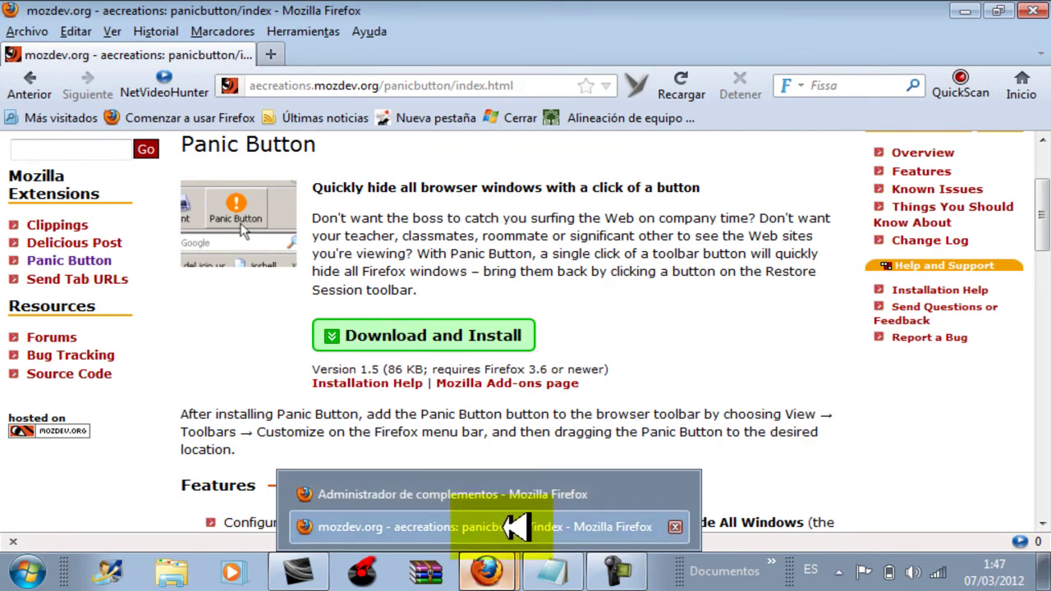
{"action": "left_click", "coordinate": [515, 527]}
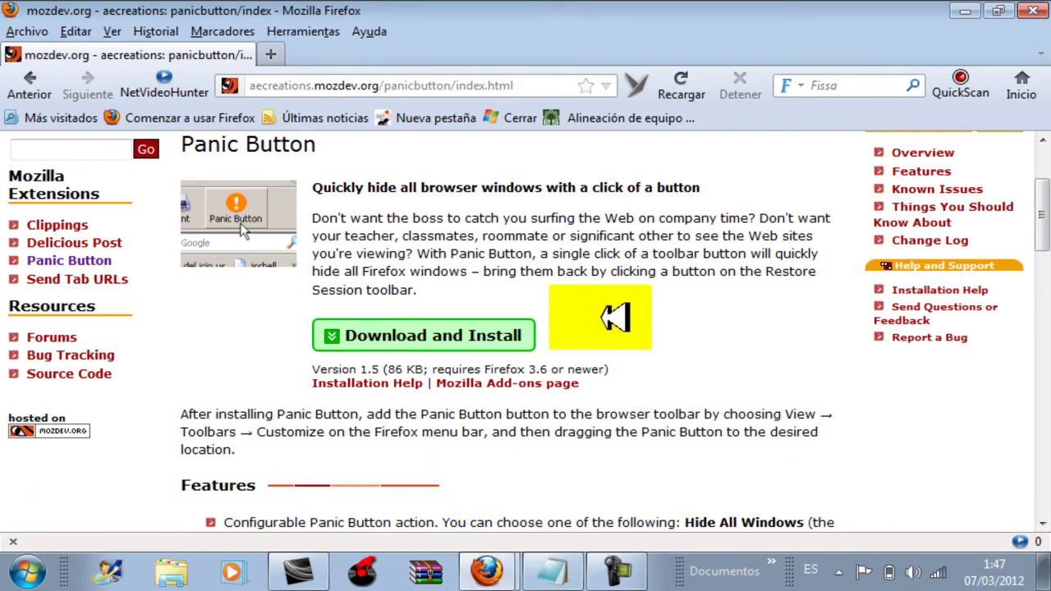
{"action": "left_click", "coordinate": [489, 568]}
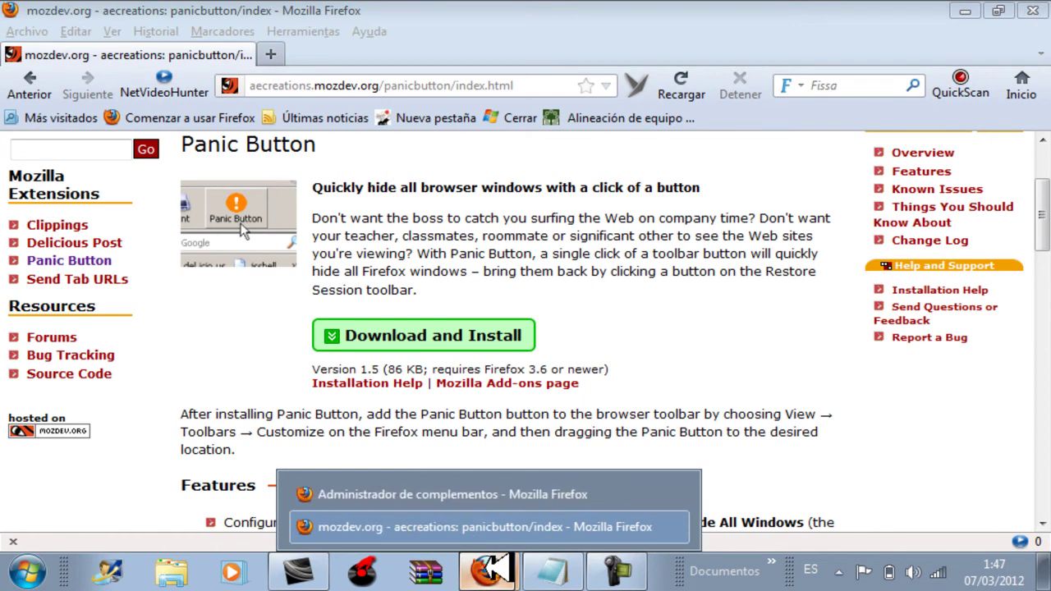
{"action": "left_click", "coordinate": [435, 495]}
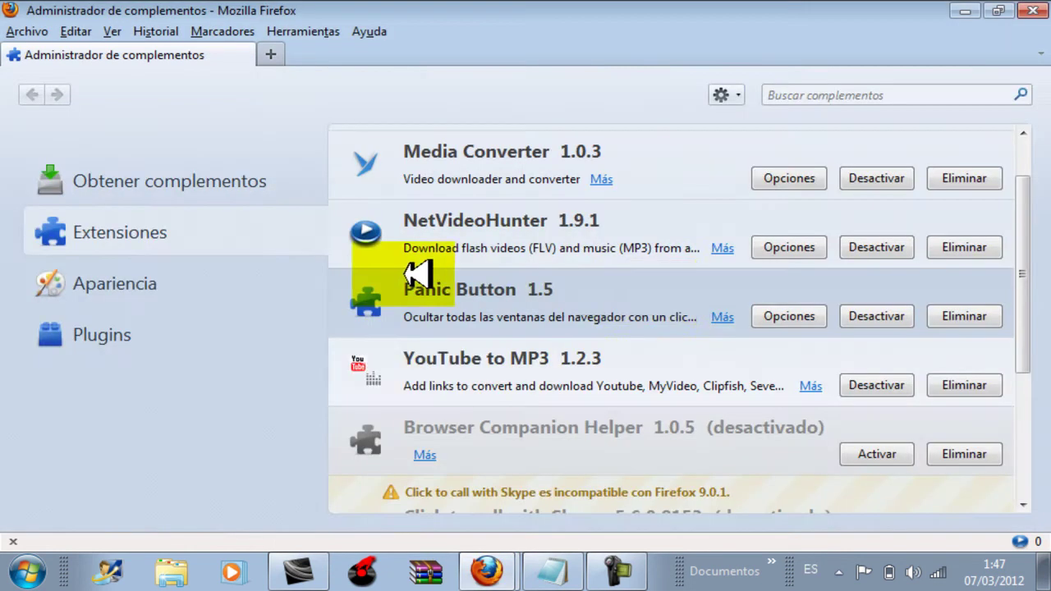
Step: Set the Panic Button extension's action to Minimizar todas las ventanas, accept the options, and close the add-ons manager window
{"action": "left_click", "coordinate": [788, 316]}
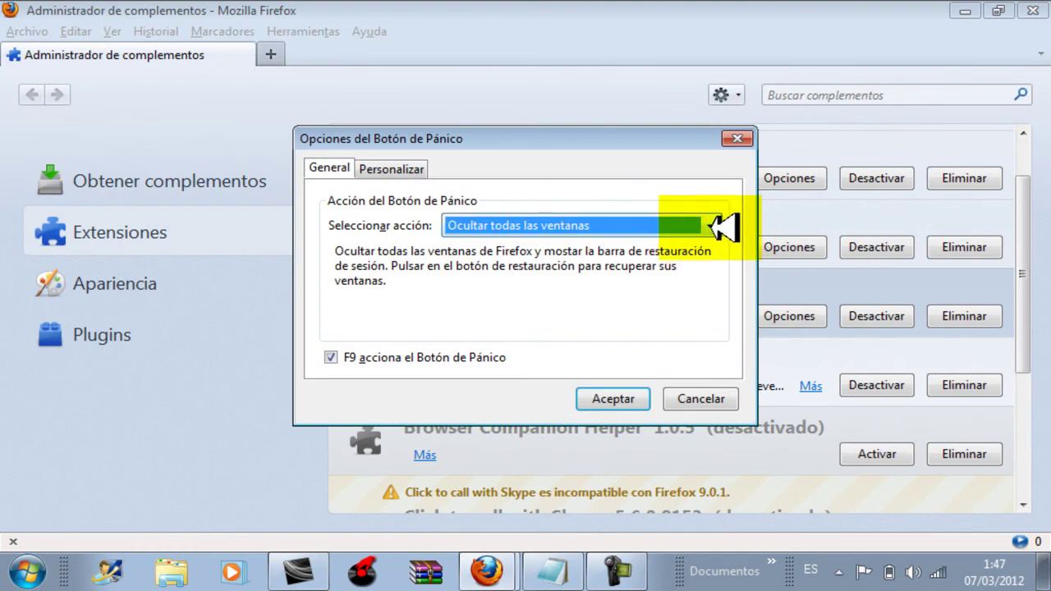
{"action": "left_click", "coordinate": [714, 227]}
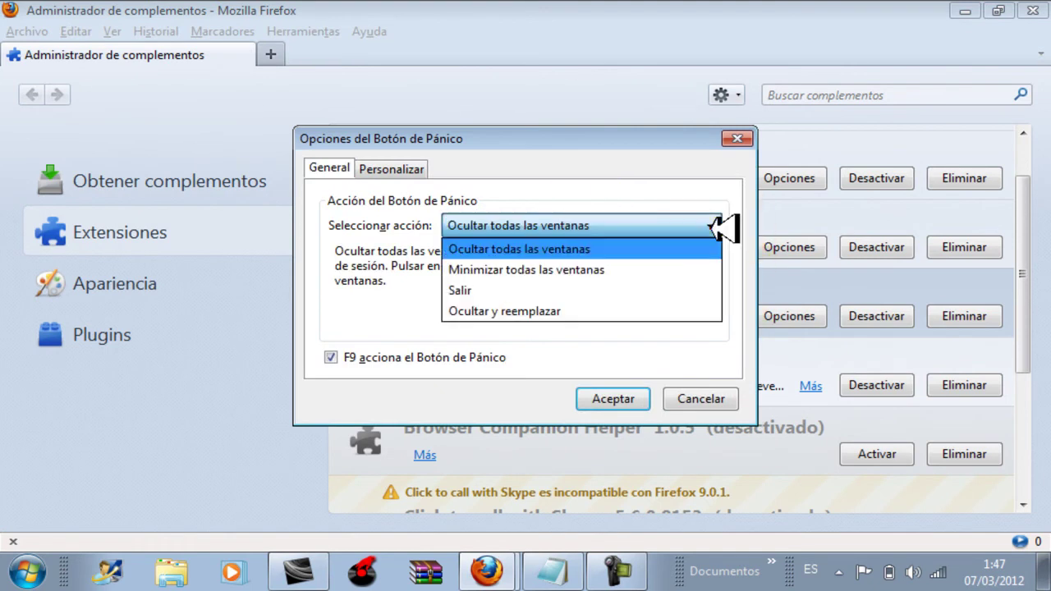
{"action": "left_click", "coordinate": [551, 270]}
{"action": "left_click", "coordinate": [608, 397]}
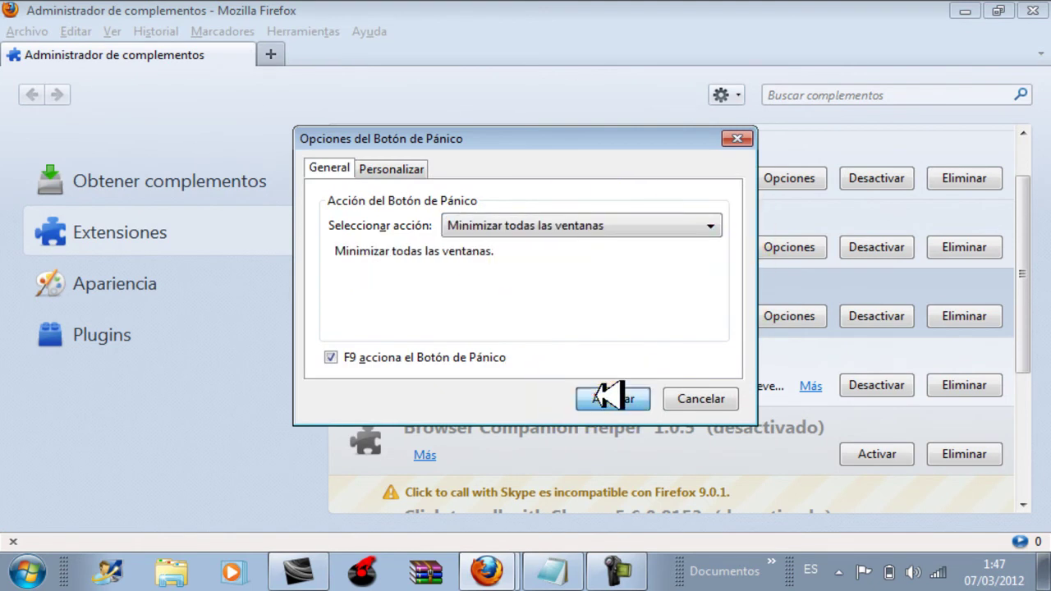
{"action": "left_click", "coordinate": [1033, 9]}
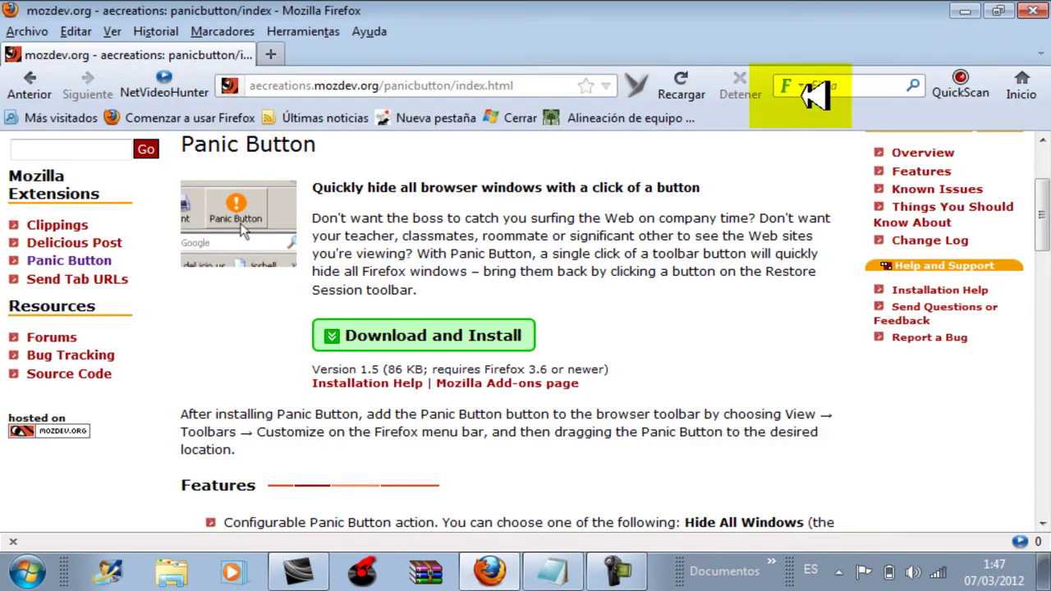
Step: Customize the navigation toolbar by placing the Botón de Pánico item between QuickScan and Inicio
{"action": "left_click", "coordinate": [112, 31]}
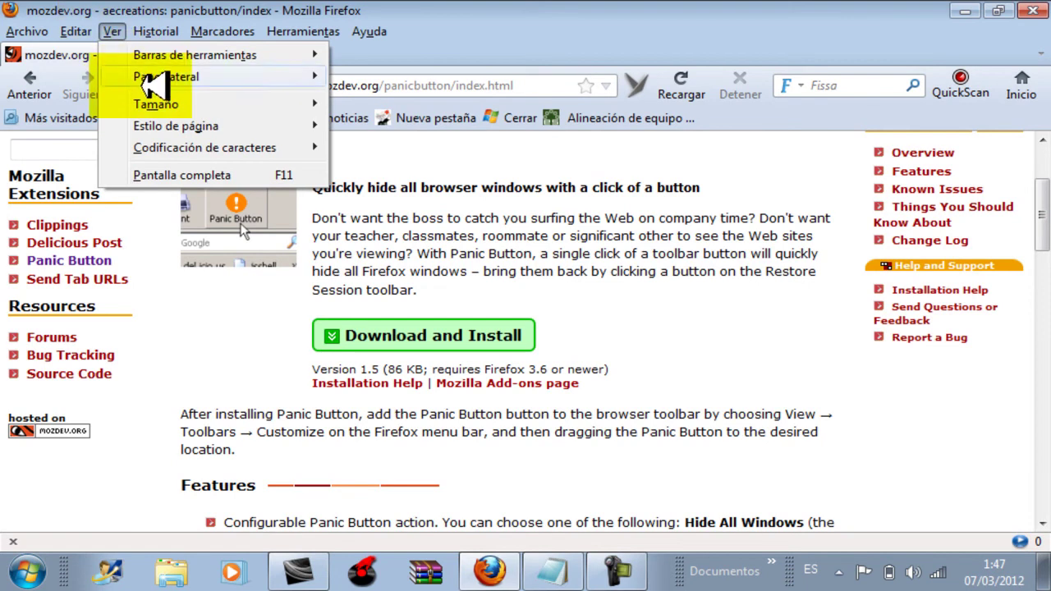
{"action": "mouse_move", "coordinate": [223, 52]}
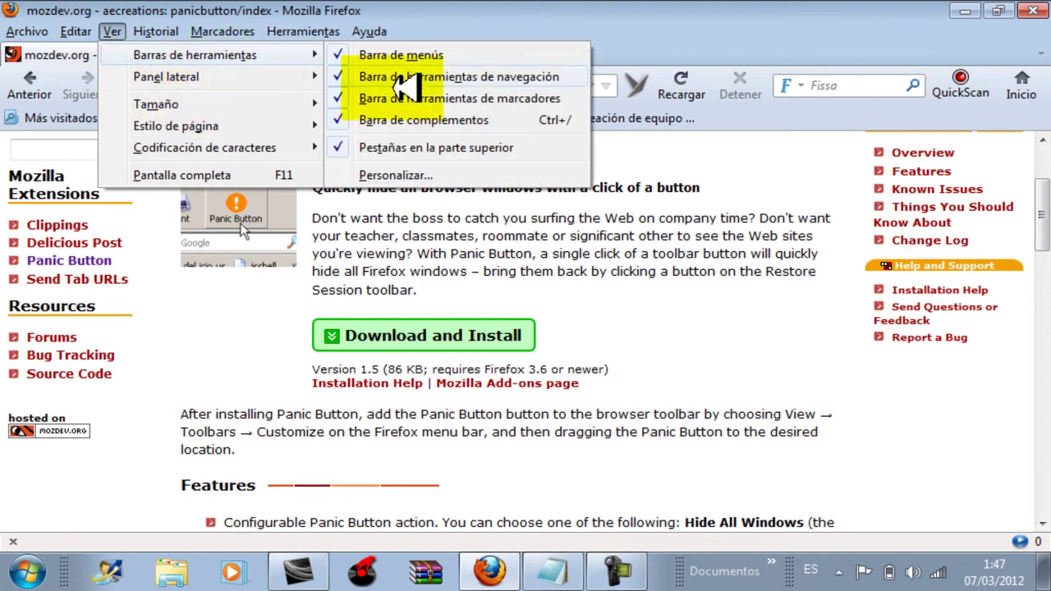
{"action": "left_click", "coordinate": [400, 173]}
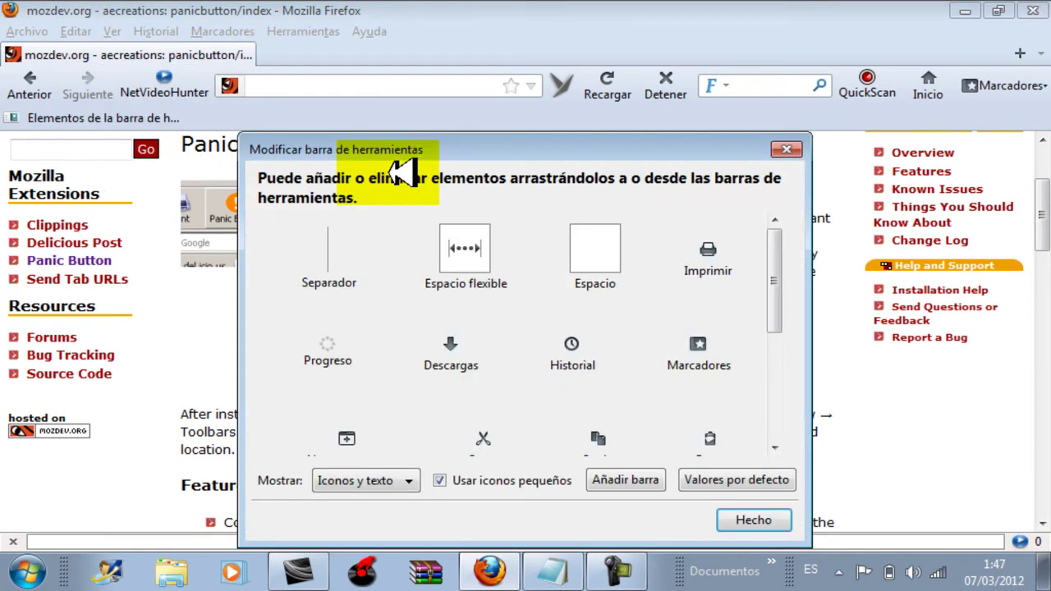
{"action": "left_click_drag", "start_coordinate": [780, 261], "coordinate": [790, 386]}
{"action": "left_click_drag", "start_coordinate": [964, 92], "coordinate": [923, 89]}
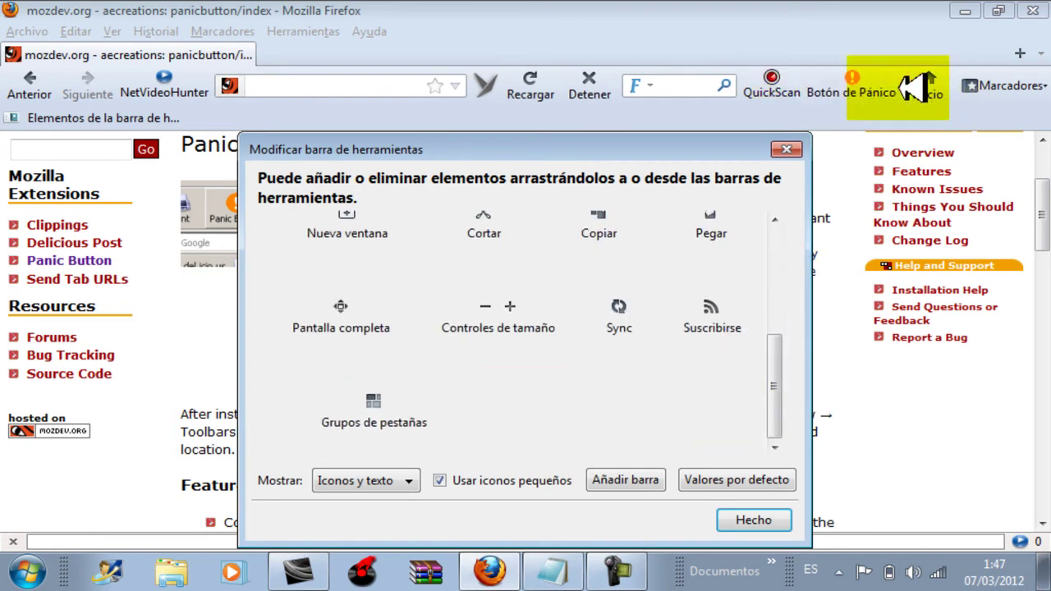
{"action": "left_click", "coordinate": [755, 520]}
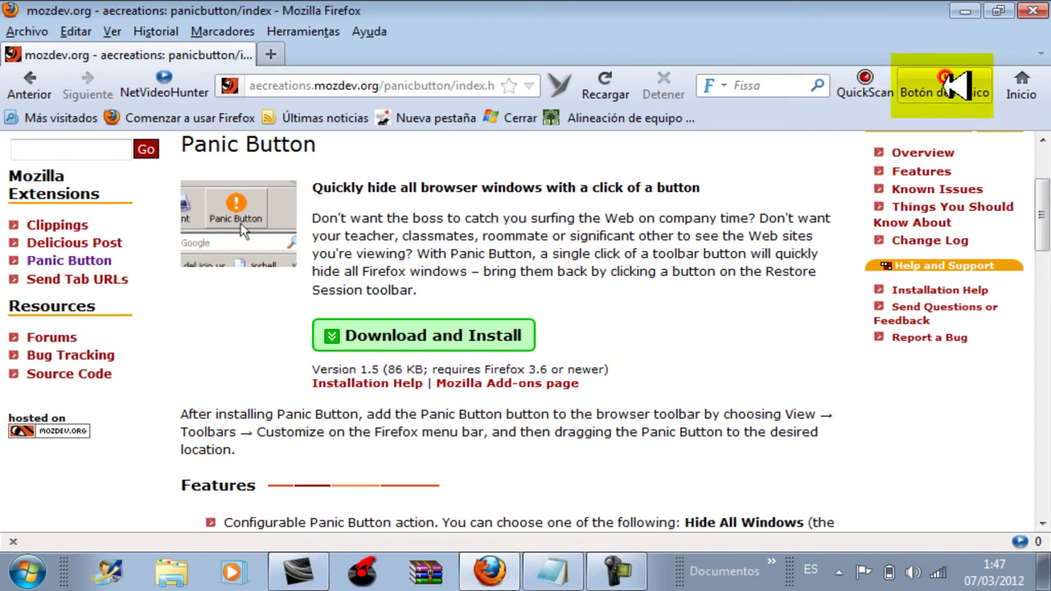
Step: Test minimizing the browser with the Botón de Pánico and its F9 shortcut, and restore the window
{"action": "left_click", "coordinate": [950, 83]}
{"action": "left_click_drag", "start_coordinate": [949, 84], "coordinate": [509, 566]}
{"action": "left_click", "coordinate": [504, 567]}
{"action": "left_click_drag", "start_coordinate": [546, 369], "coordinate": [928, 29]}
{"action": "left_click", "coordinate": [967, 13]}
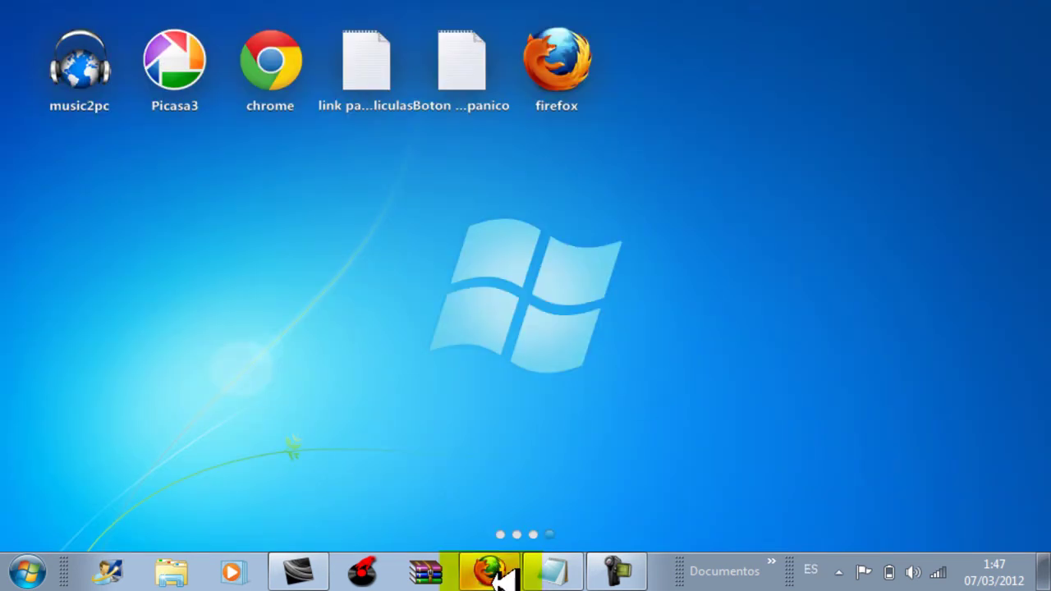
{"action": "key", "text": "F9"}
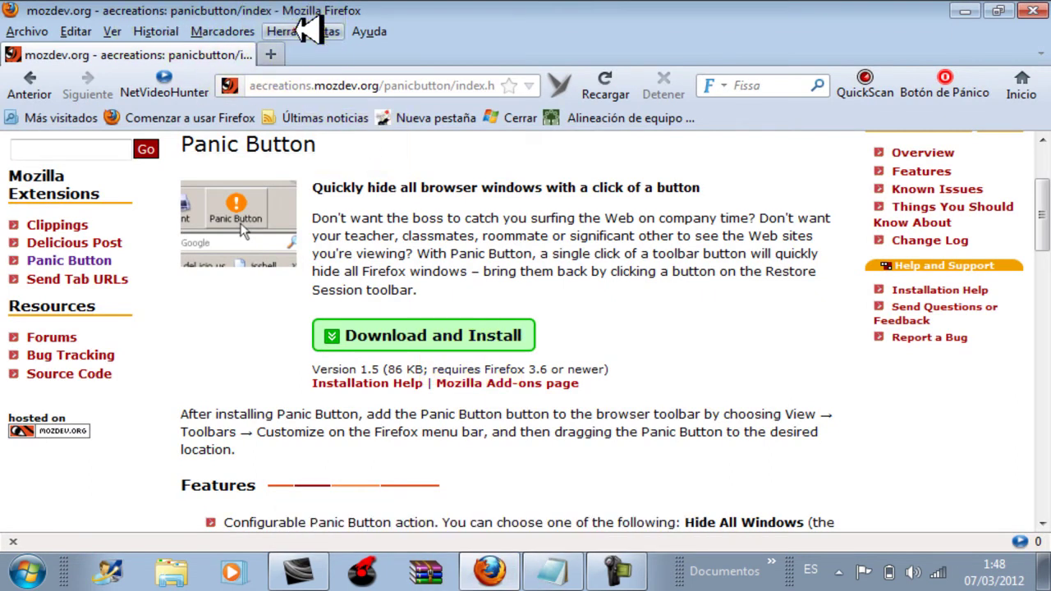
{"action": "left_click", "coordinate": [306, 31]}
{"action": "left_click", "coordinate": [374, 75]}
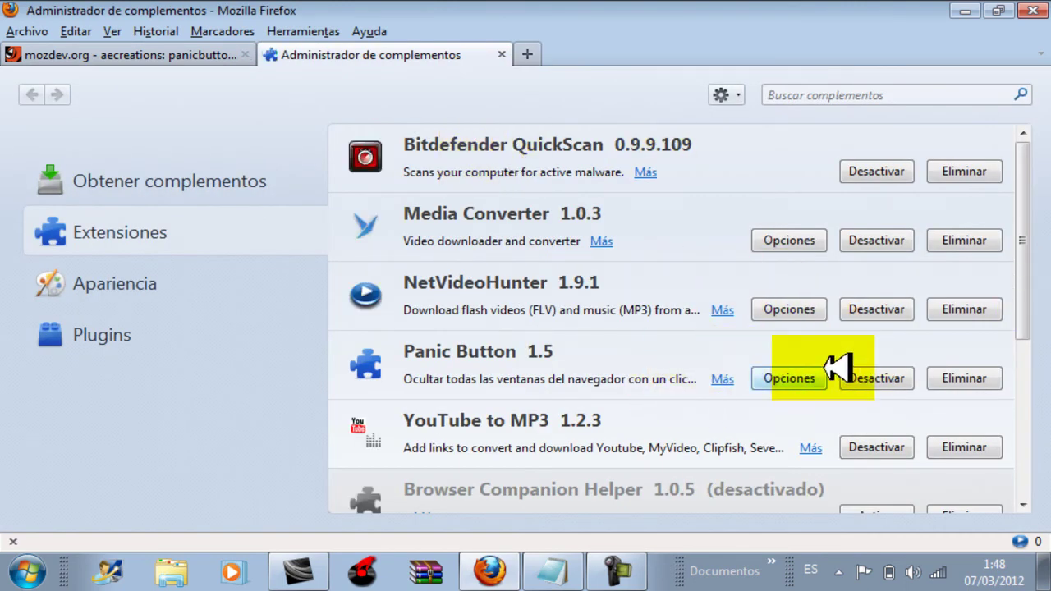
{"action": "left_click", "coordinate": [788, 377]}
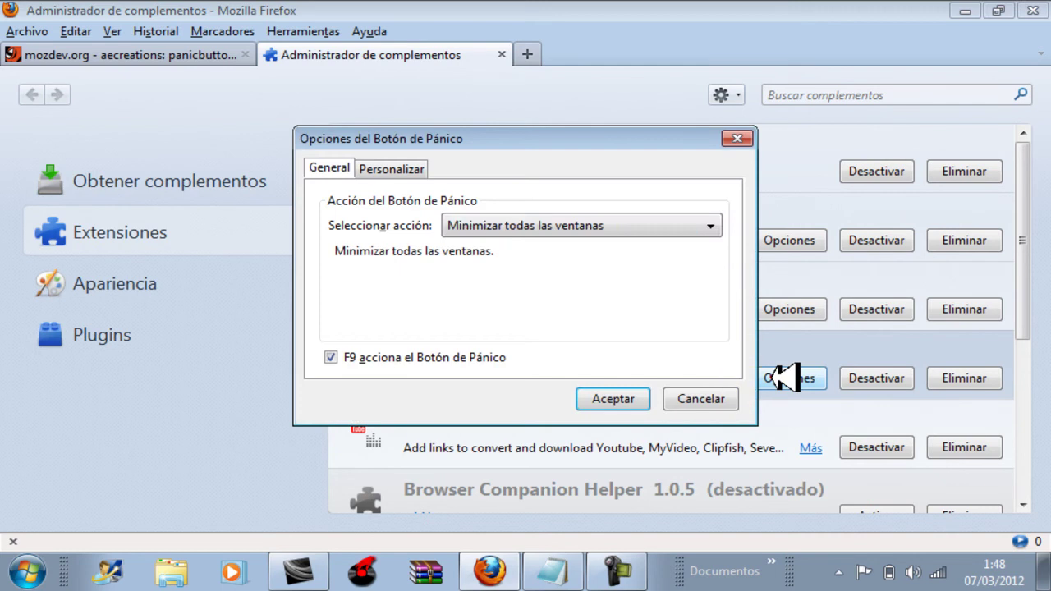
{"action": "left_click", "coordinate": [711, 226]}
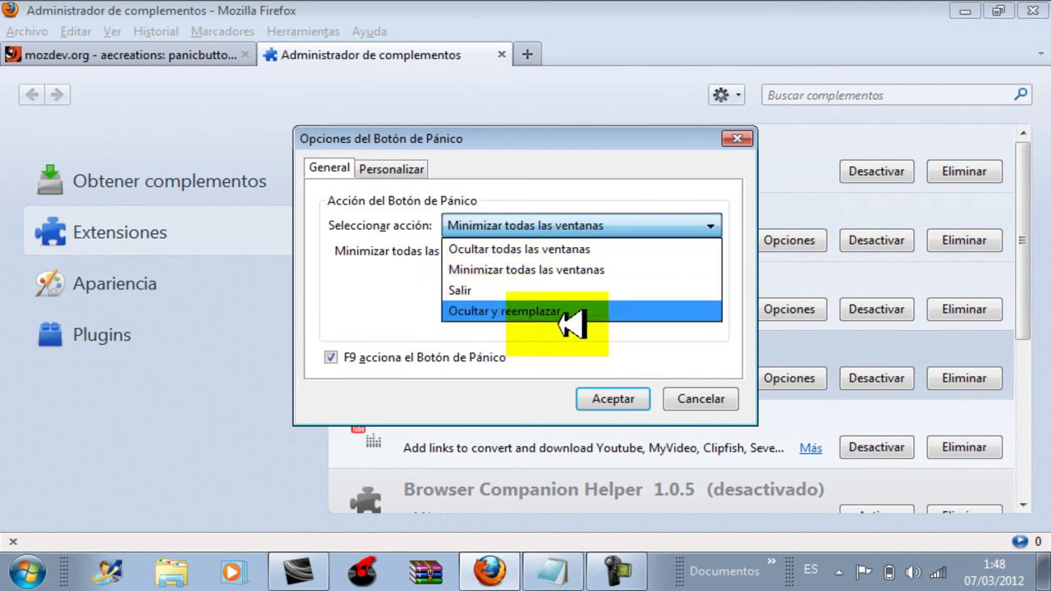
{"action": "left_click", "coordinate": [499, 311]}
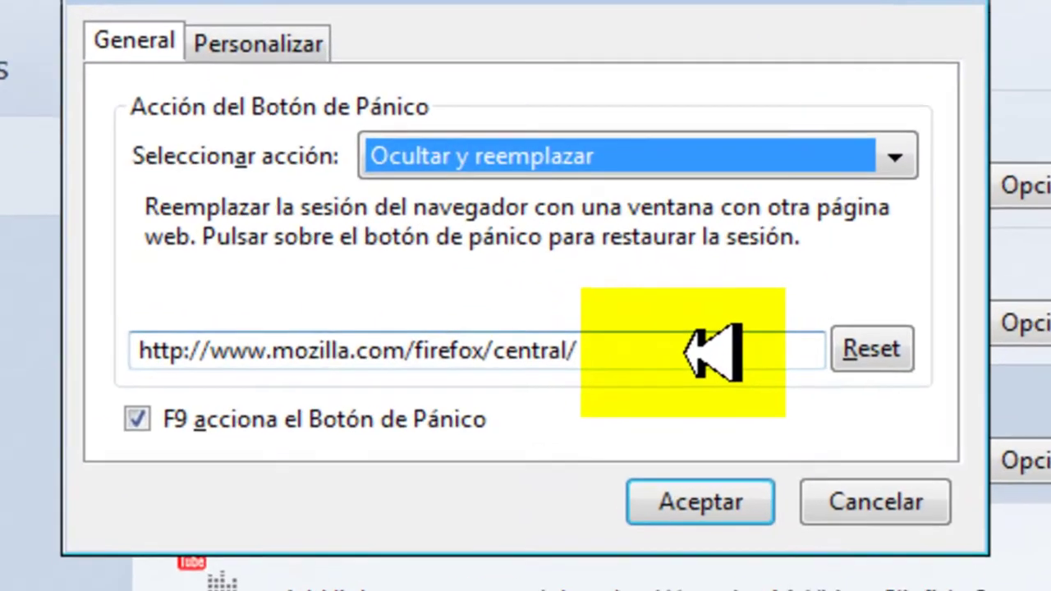
{"action": "left_click_drag", "start_coordinate": [659, 343], "coordinate": [629, 354]}
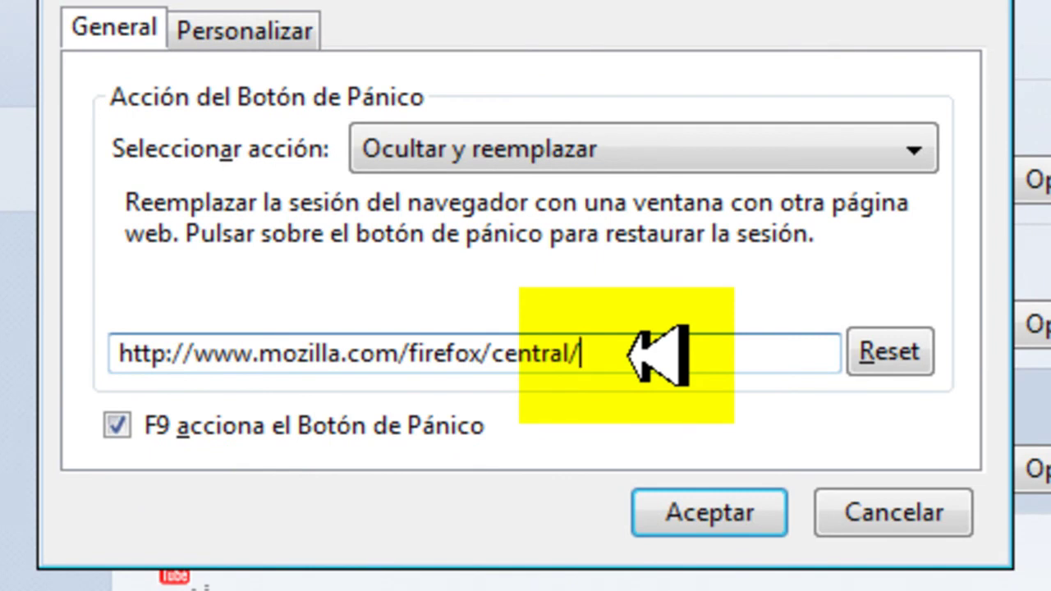
{"action": "mouse_move", "coordinate": [629, 354]}
{"action": "left_mouse_down"}
{"action": "mouse_move", "coordinate": [122, 353]}
{"action": "mouse_move", "coordinate": [629, 355]}
{"action": "left_mouse_up"}
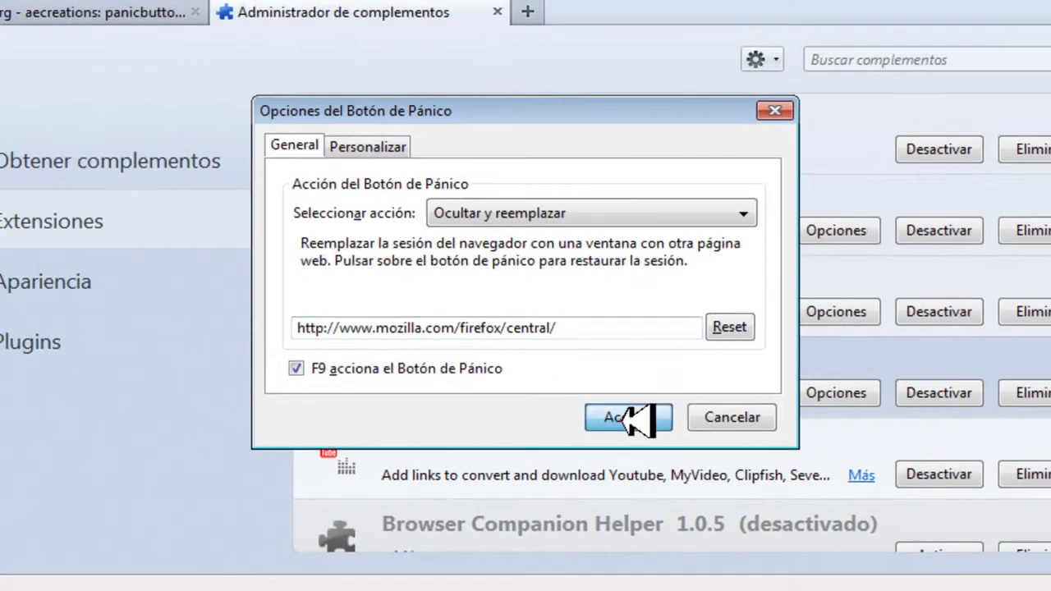
{"action": "left_click", "coordinate": [670, 466]}
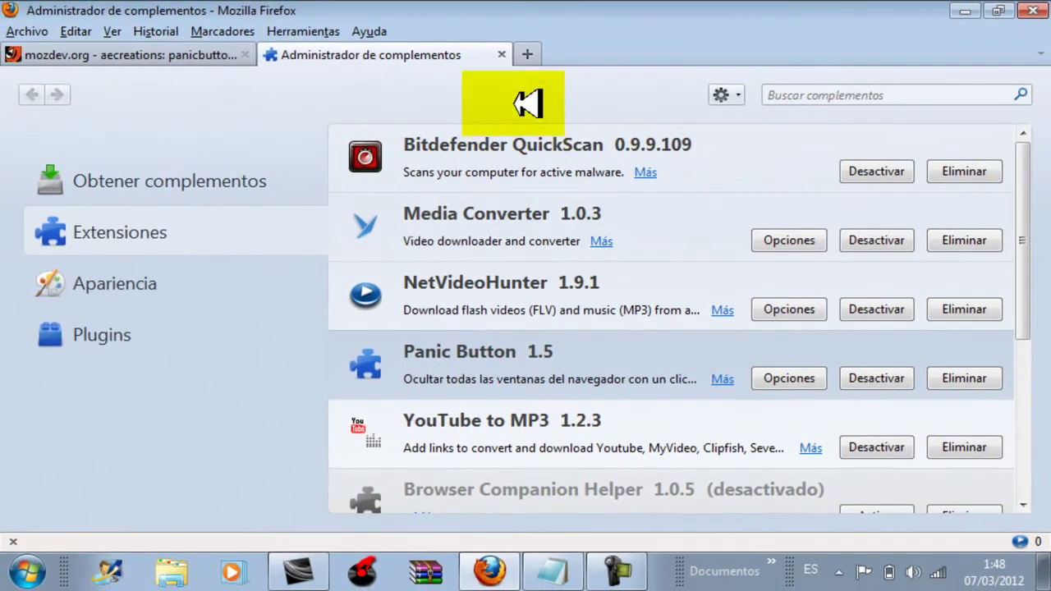
Step: Close the add-ons manager and trigger the Botón de Pánico to replace the session with the substitute page
{"action": "left_click", "coordinate": [515, 55]}
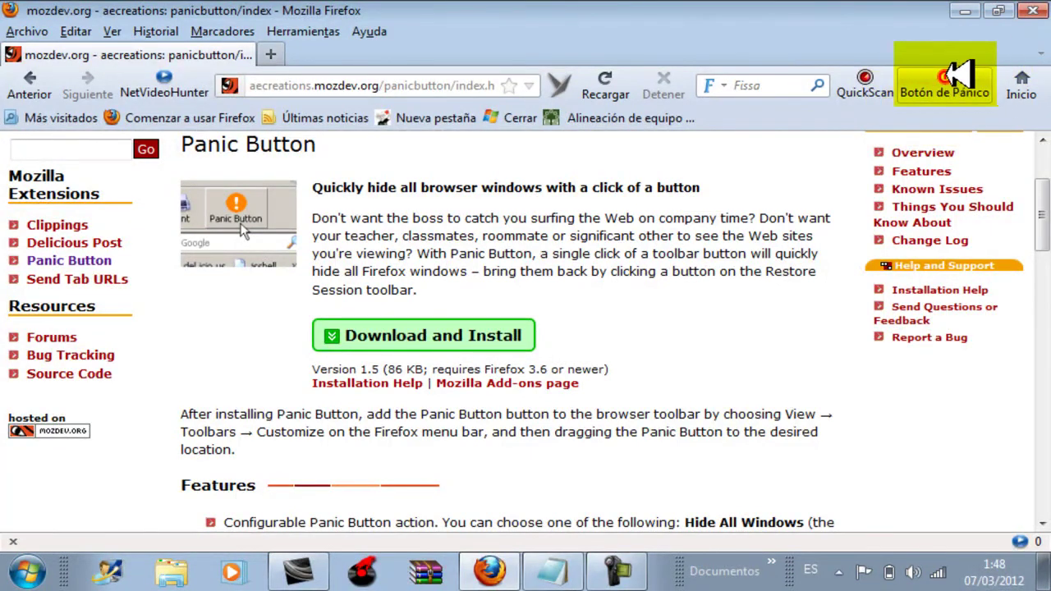
{"action": "left_click", "coordinate": [948, 82]}
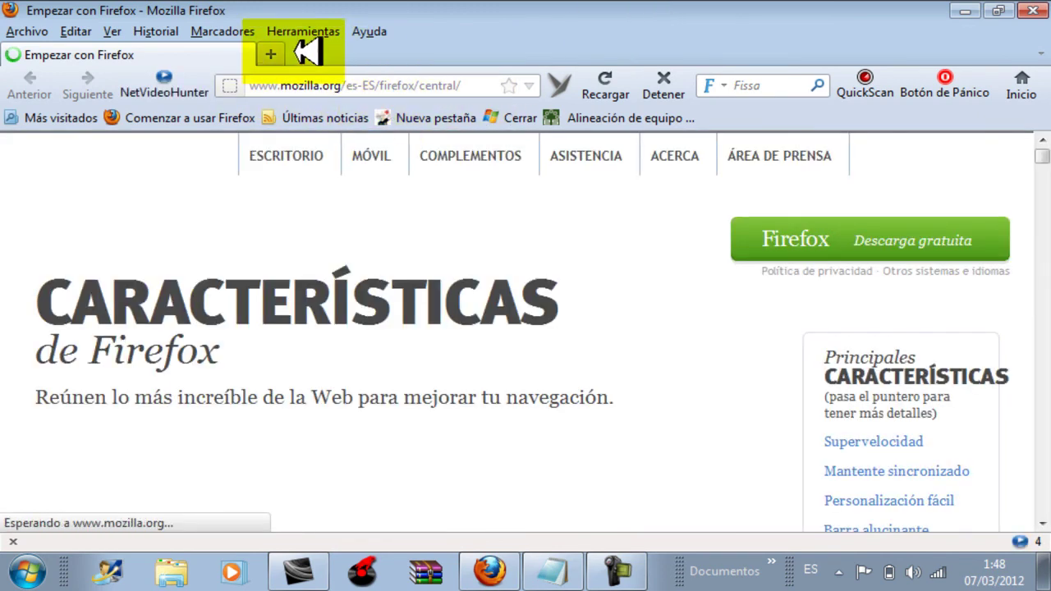
Step: Set the Panic Button extension's action to Salir in its options, accept, and close the add-ons manager
{"action": "left_click", "coordinate": [312, 31]}
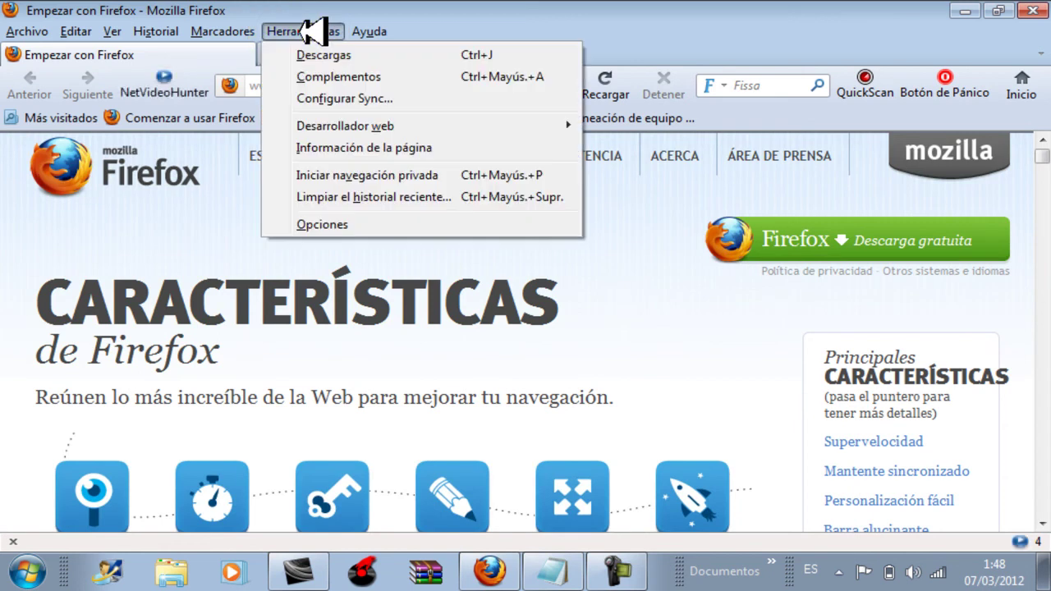
{"action": "mouse_move", "coordinate": [332, 124]}
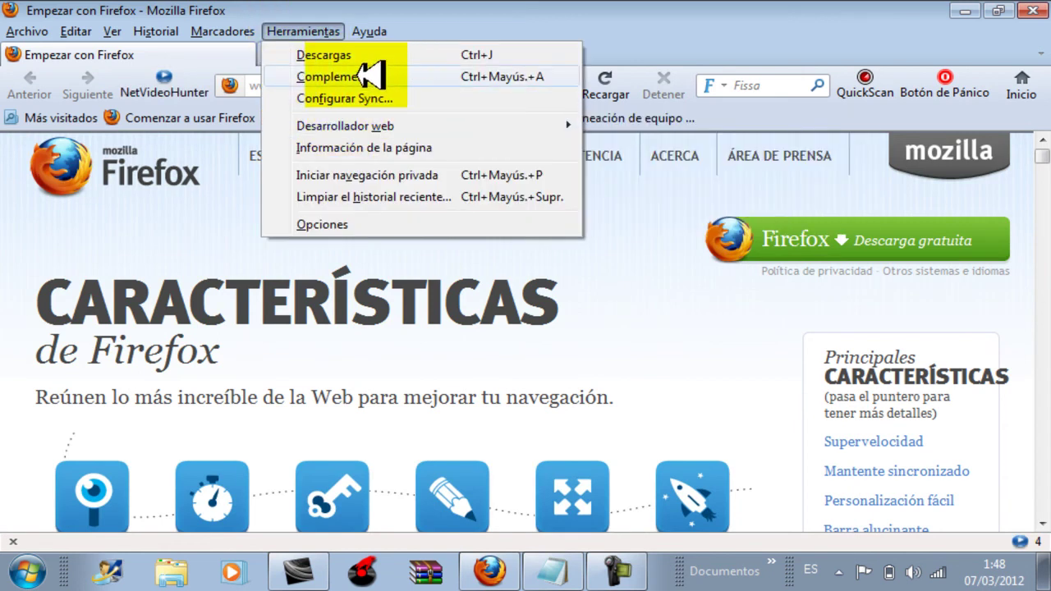
{"action": "left_click", "coordinate": [367, 76]}
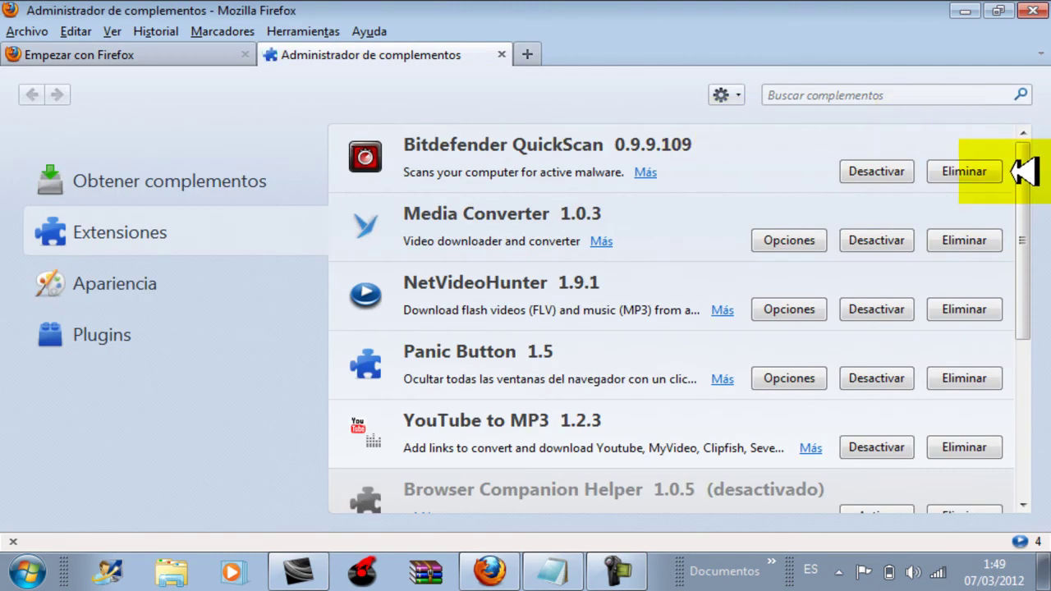
{"action": "left_click_drag", "start_coordinate": [1036, 180], "coordinate": [1037, 216]}
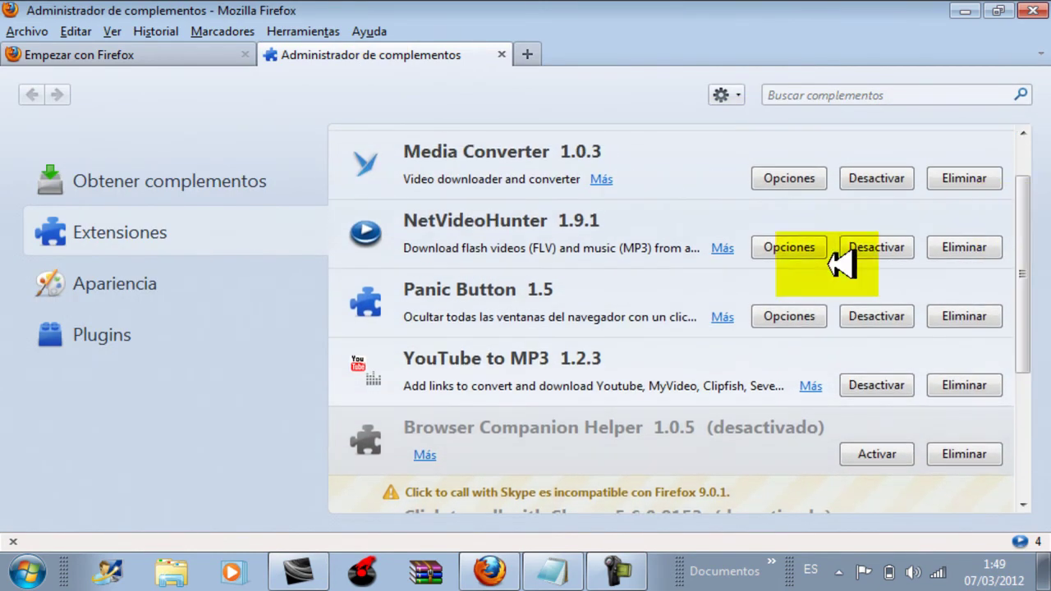
{"action": "left_click", "coordinate": [801, 316]}
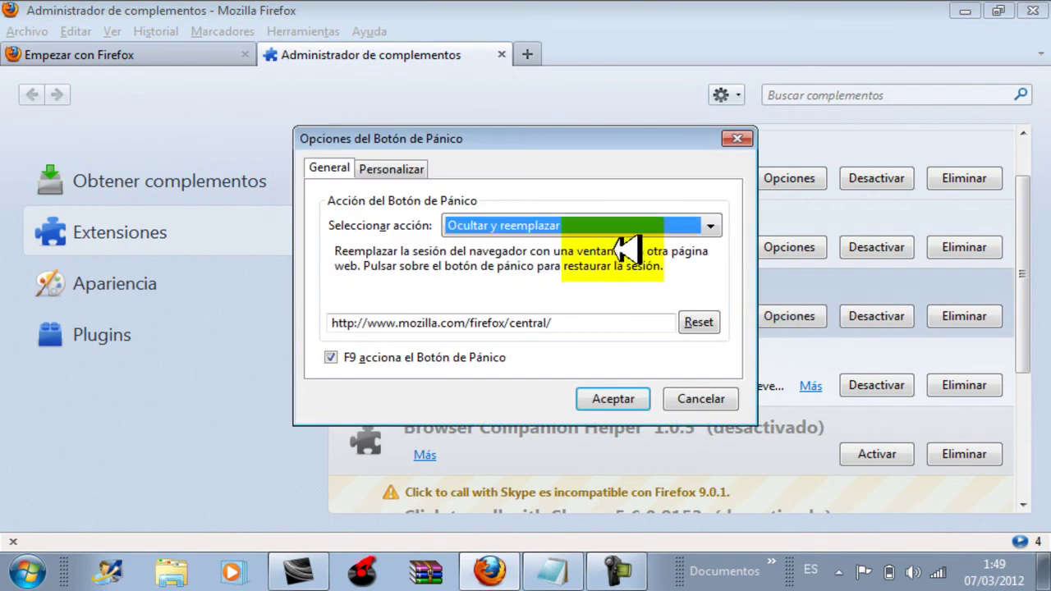
{"action": "left_click", "coordinate": [720, 227]}
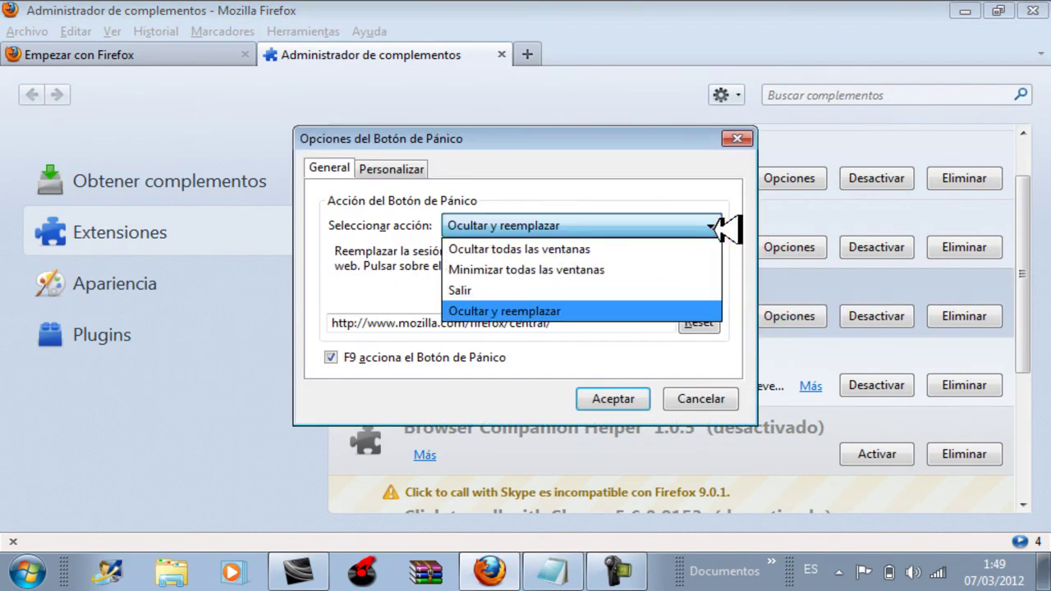
{"action": "left_click", "coordinate": [474, 290]}
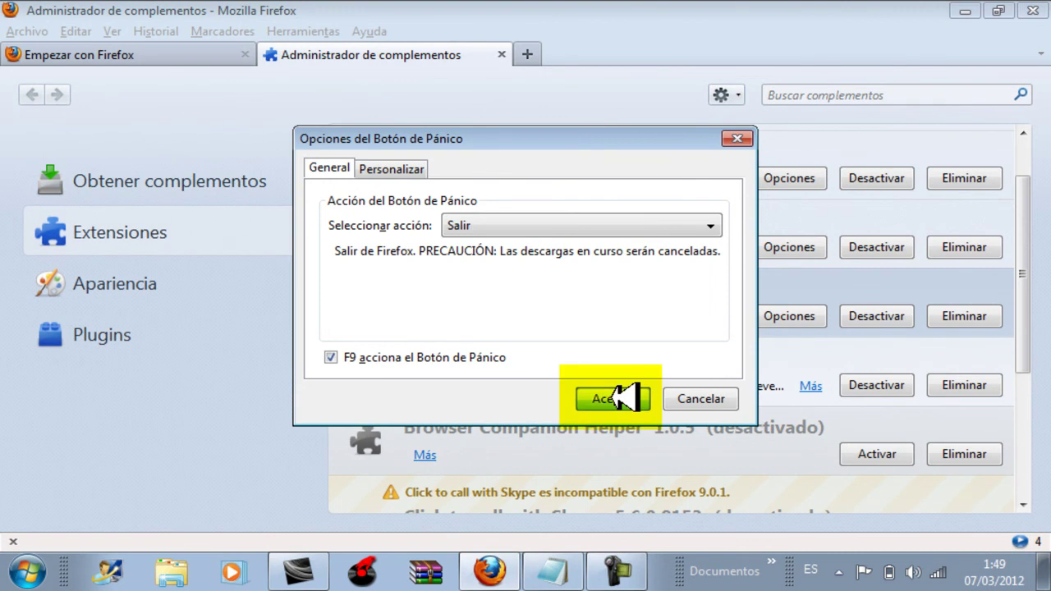
{"action": "left_click", "coordinate": [612, 398]}
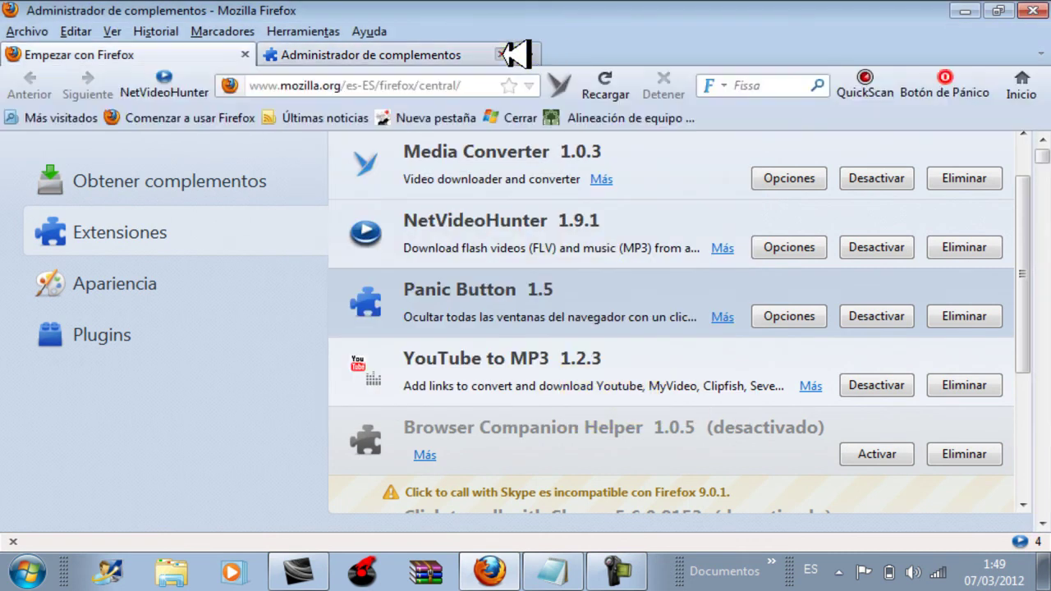
{"action": "left_click", "coordinate": [502, 54]}
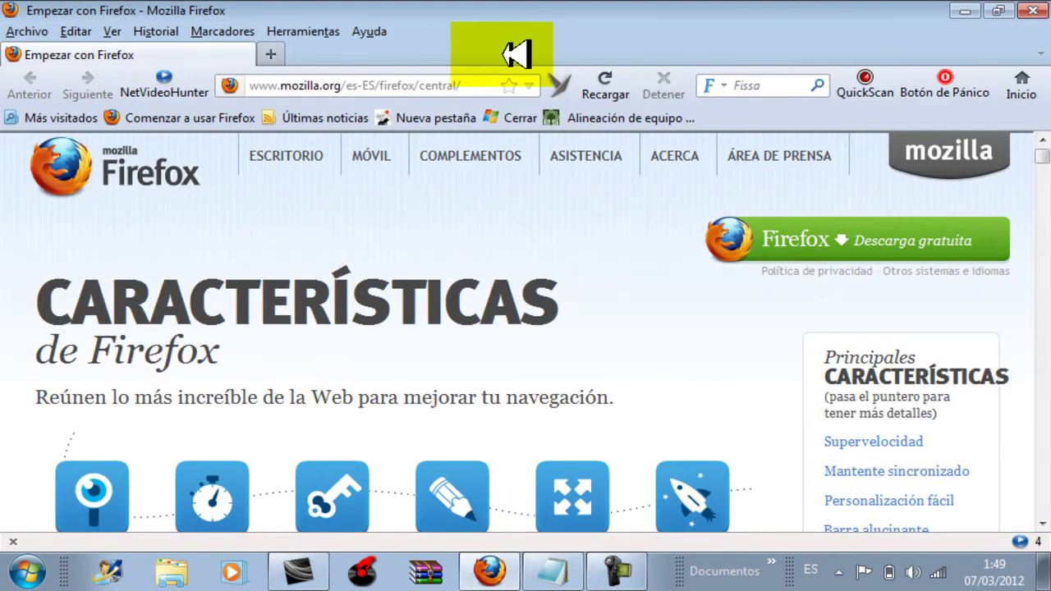
Step: Restore the replaced session, quit Firefox with the Botón de Pánico, and reopen the browser
{"action": "left_click", "coordinate": [955, 80]}
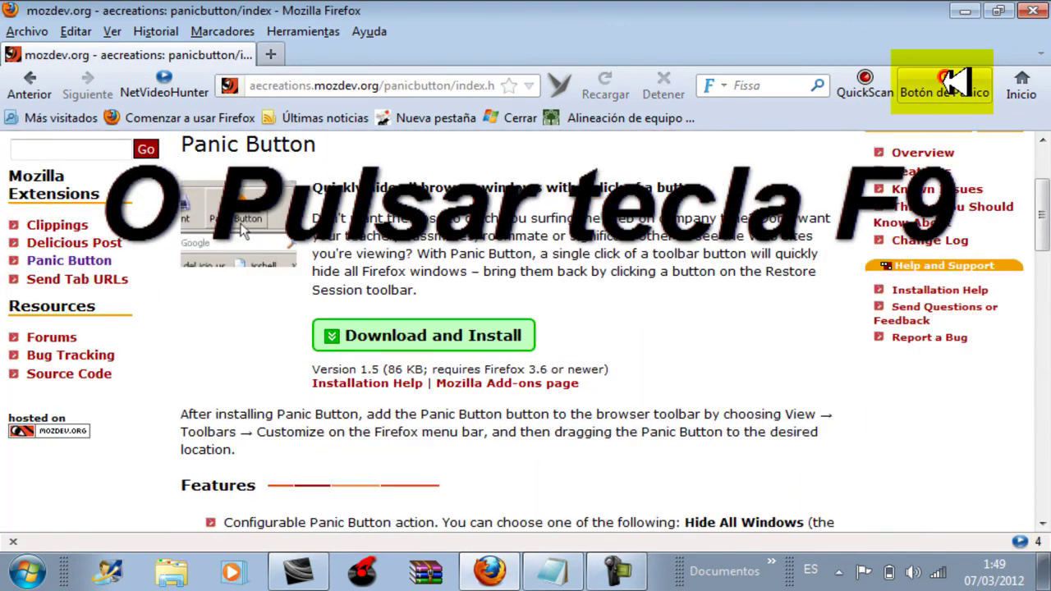
{"action": "left_click", "coordinate": [954, 79]}
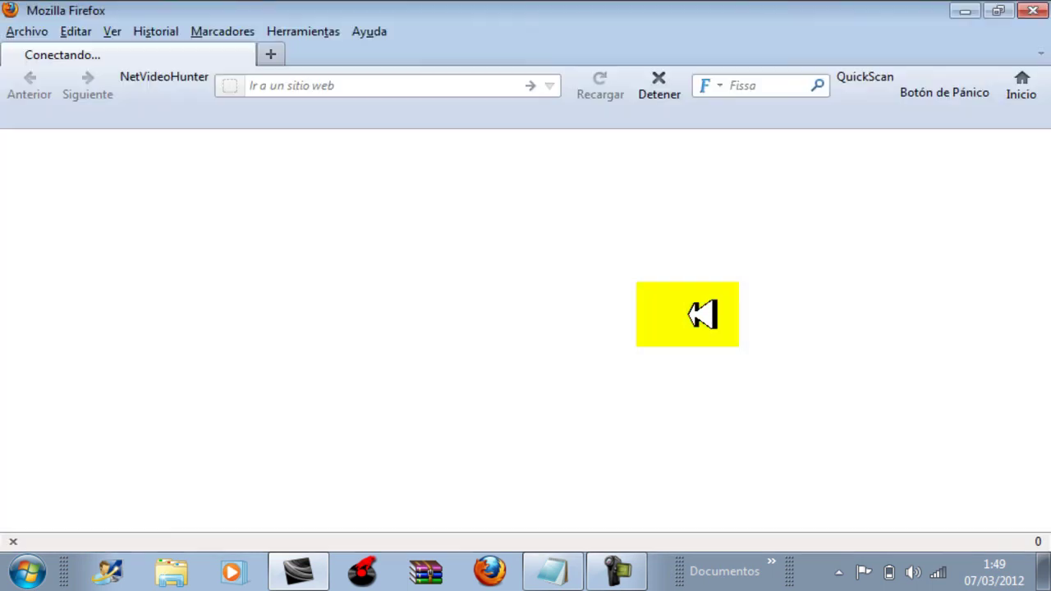
{"action": "left_click", "coordinate": [784, 220]}
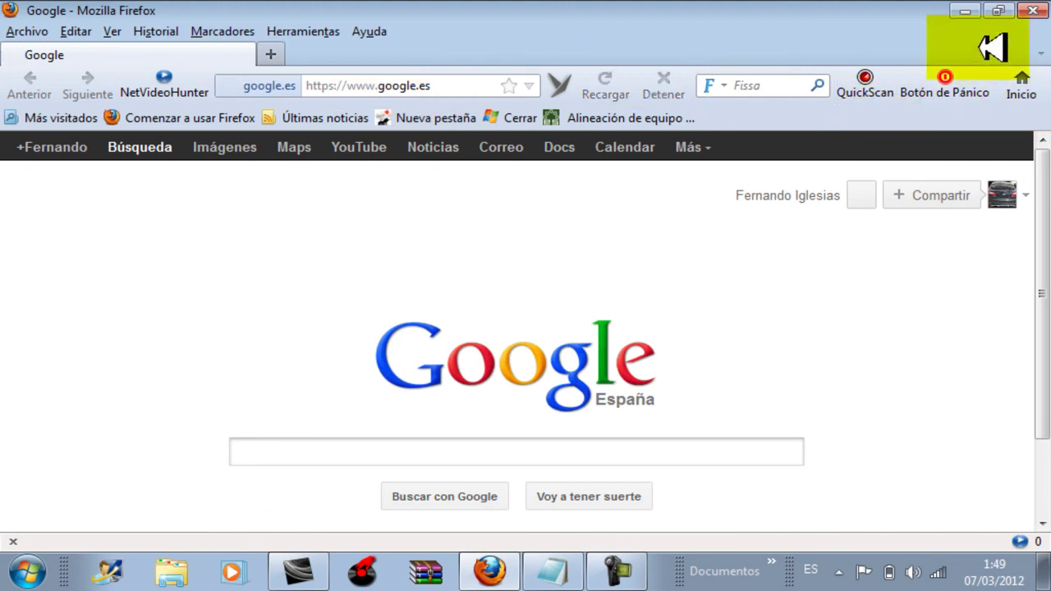
Step: Customize the toolbars by removing the Botón de Pánico item from the navigation toolbar
{"action": "left_click", "coordinate": [111, 32]}
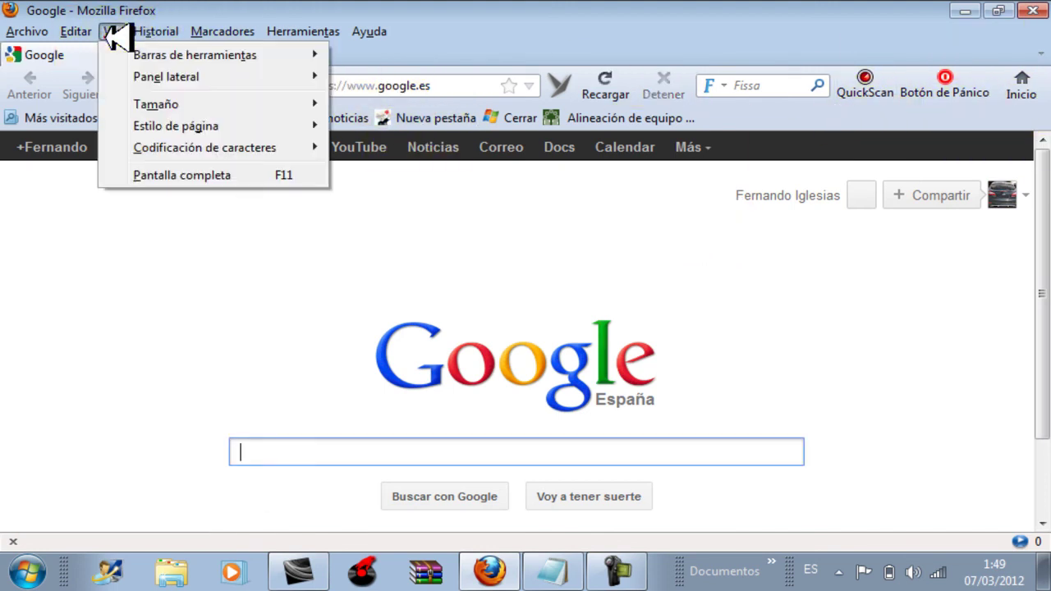
{"action": "mouse_move", "coordinate": [230, 55]}
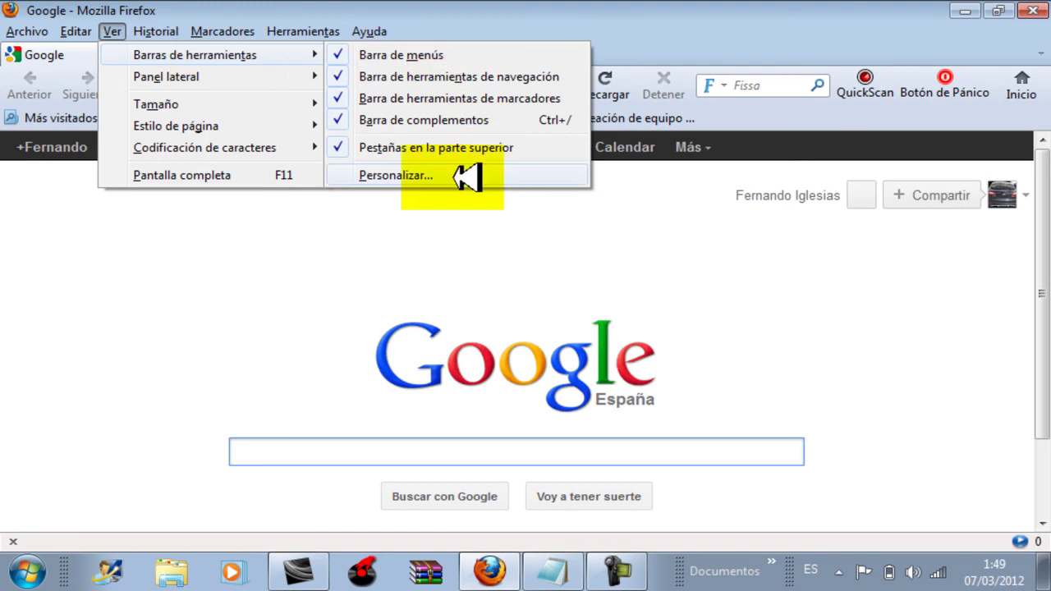
{"action": "left_click", "coordinate": [436, 175]}
{"action": "left_click_drag", "start_coordinate": [592, 154], "coordinate": [572, 52]}
{"action": "left_click_drag", "start_coordinate": [900, 80], "coordinate": [734, 418]}
{"action": "left_click", "coordinate": [733, 417]}
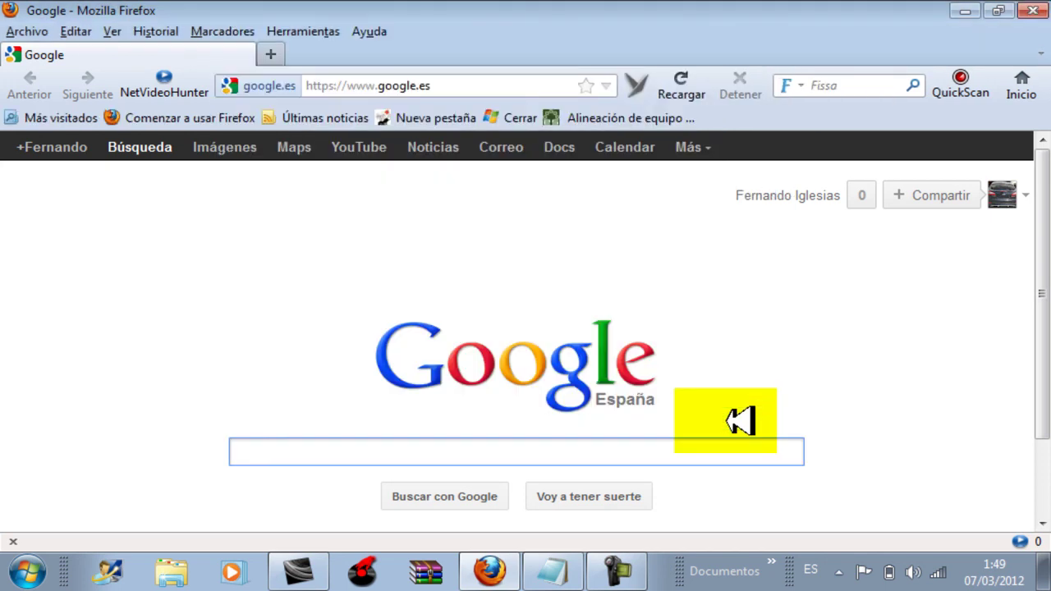